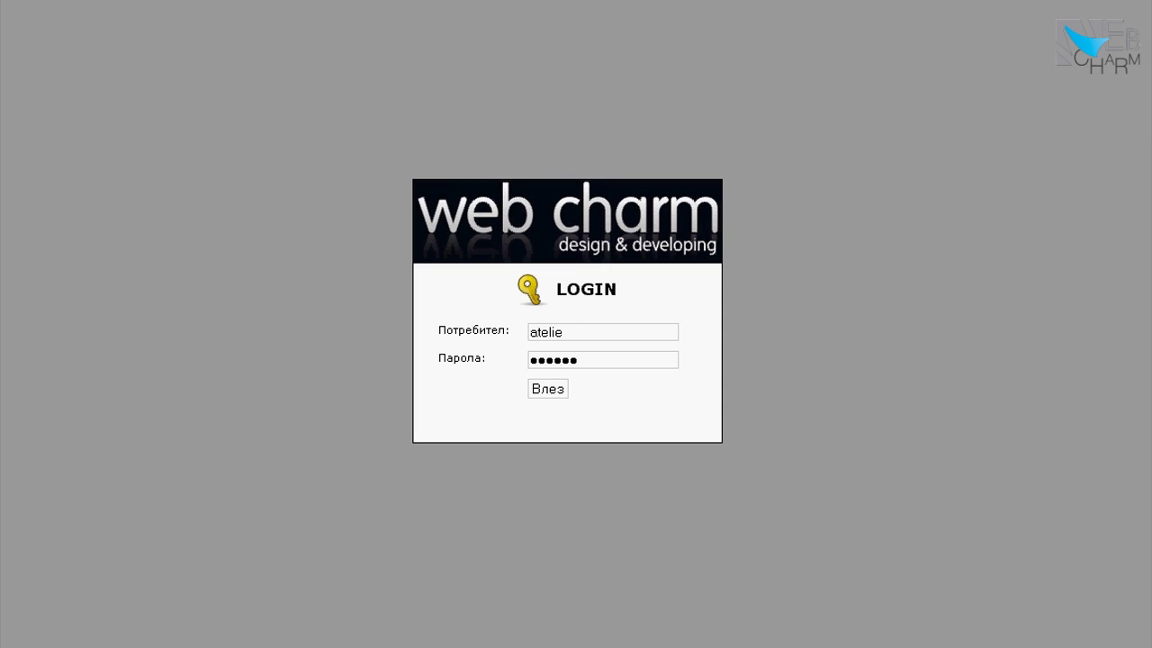
# Submit the login credentials to reach the Страници (Pages) list
pyautogui.press('Return')
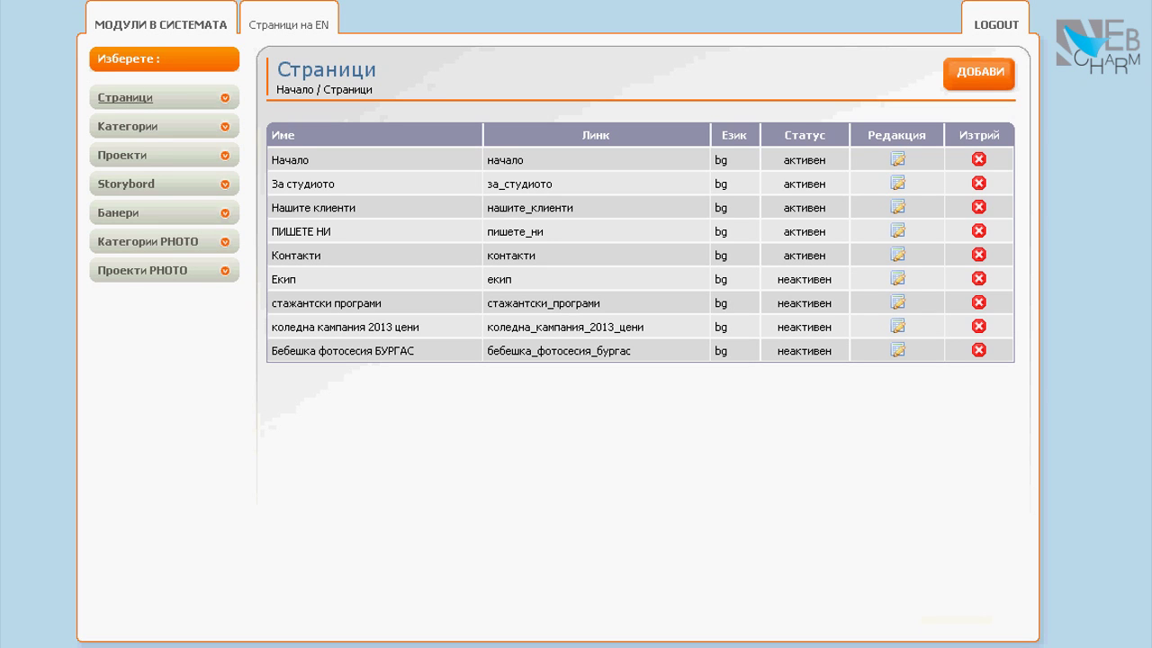
pyautogui.moveTo(591, 277); pyautogui.dragTo(540, 277)
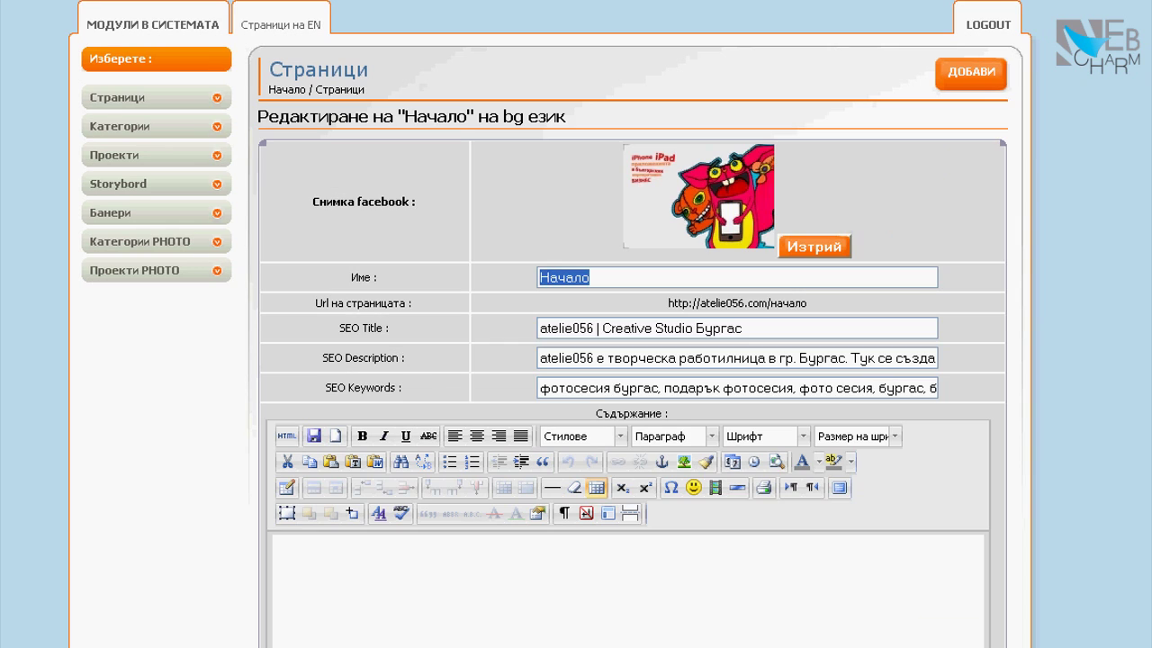
pyautogui.moveTo(744, 328); pyautogui.dragTo(539, 328)
pyautogui.doubleClick(860, 358)
pyautogui.hotkey('ctrl', 'a')
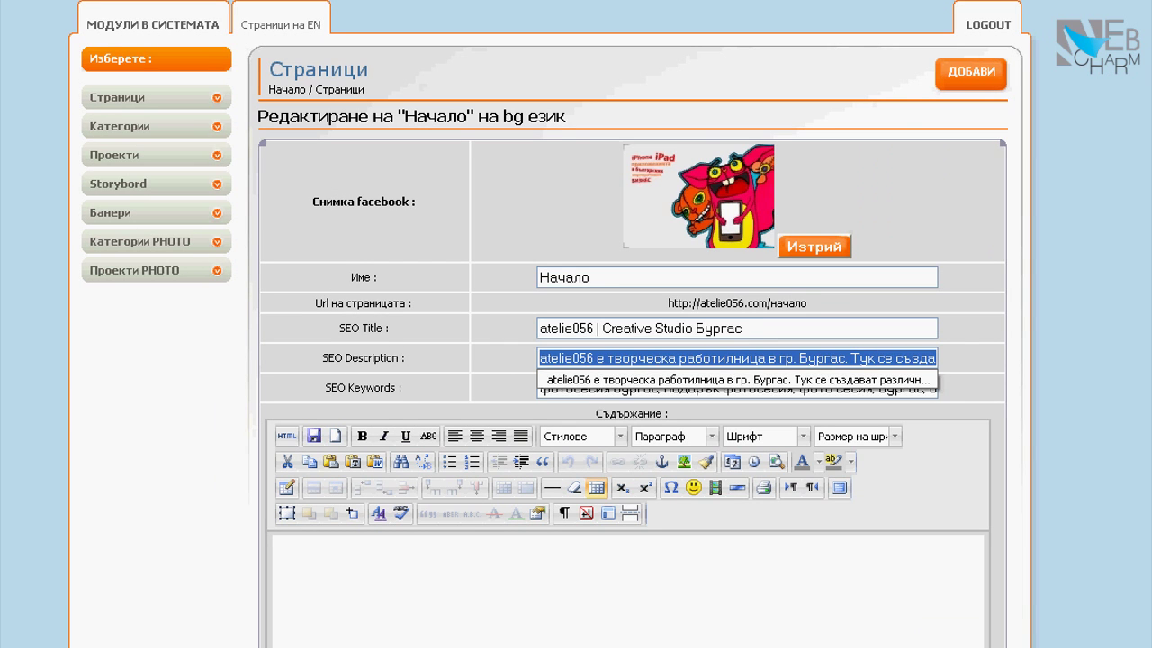
pyautogui.press('Tab')
pyautogui.press('Tab')
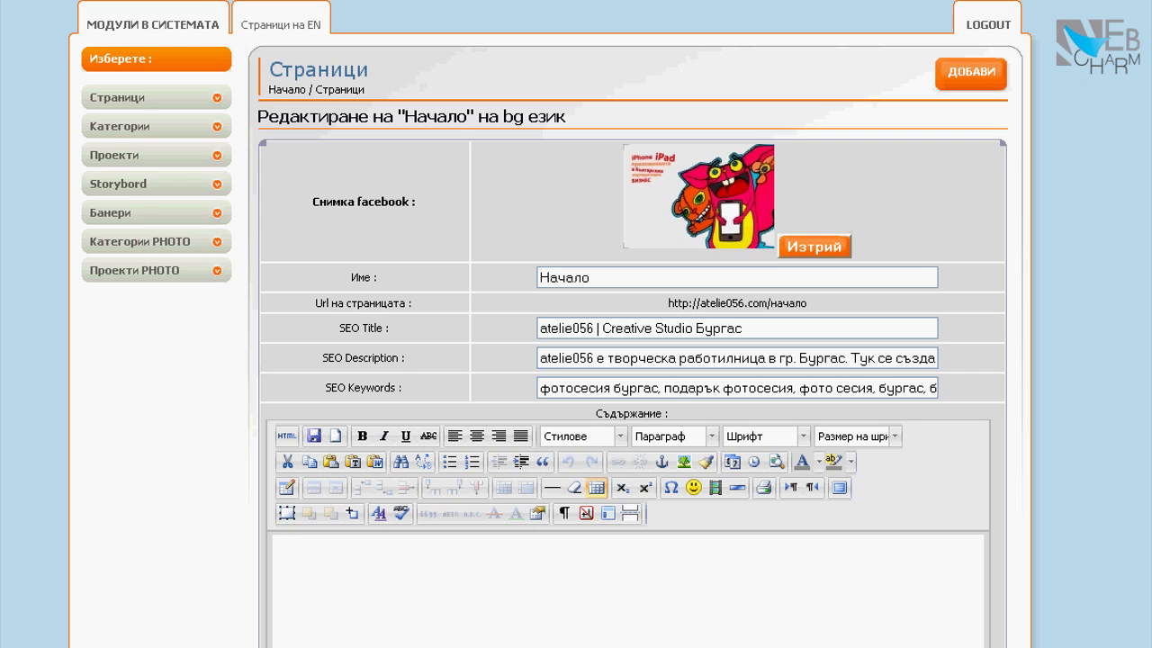
pyautogui.click(115, 98)
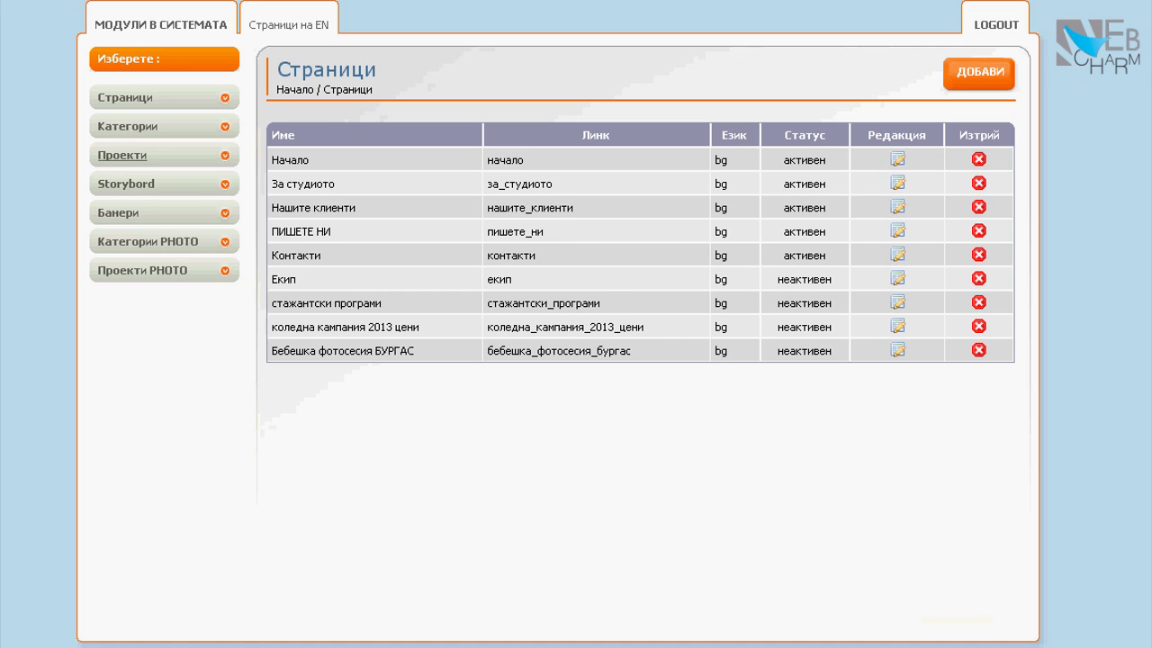
# Open the Проекти section and look through the Категория dropdown without choosing a category
pyautogui.click(115, 154)
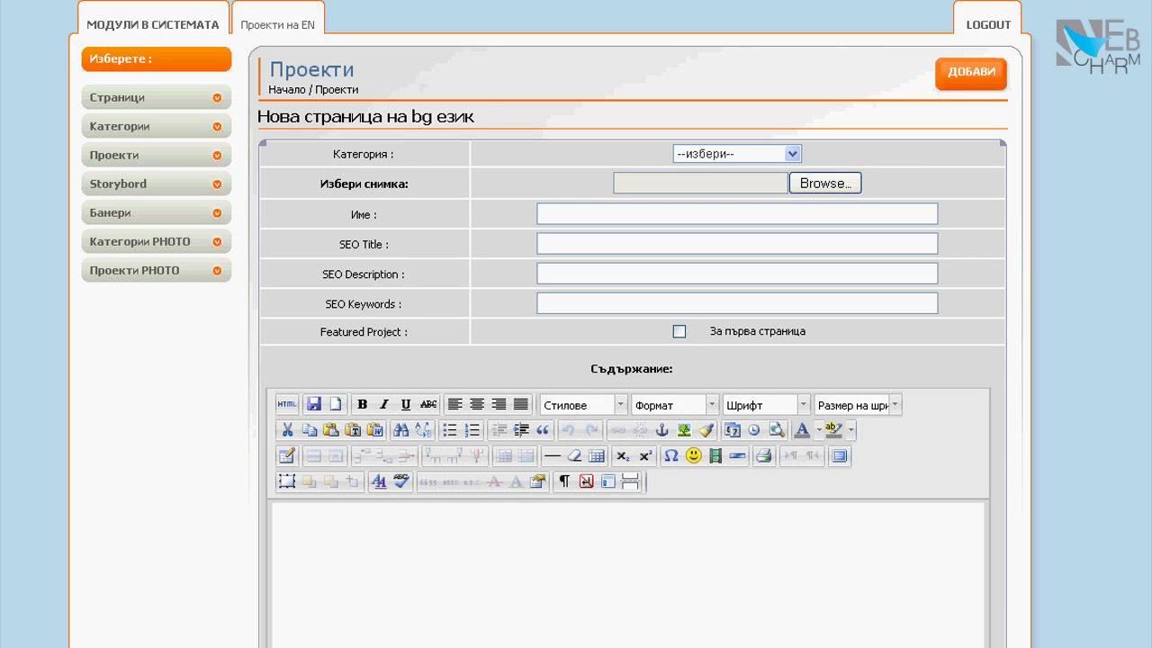
pyautogui.scroll(-5, 630, 360)
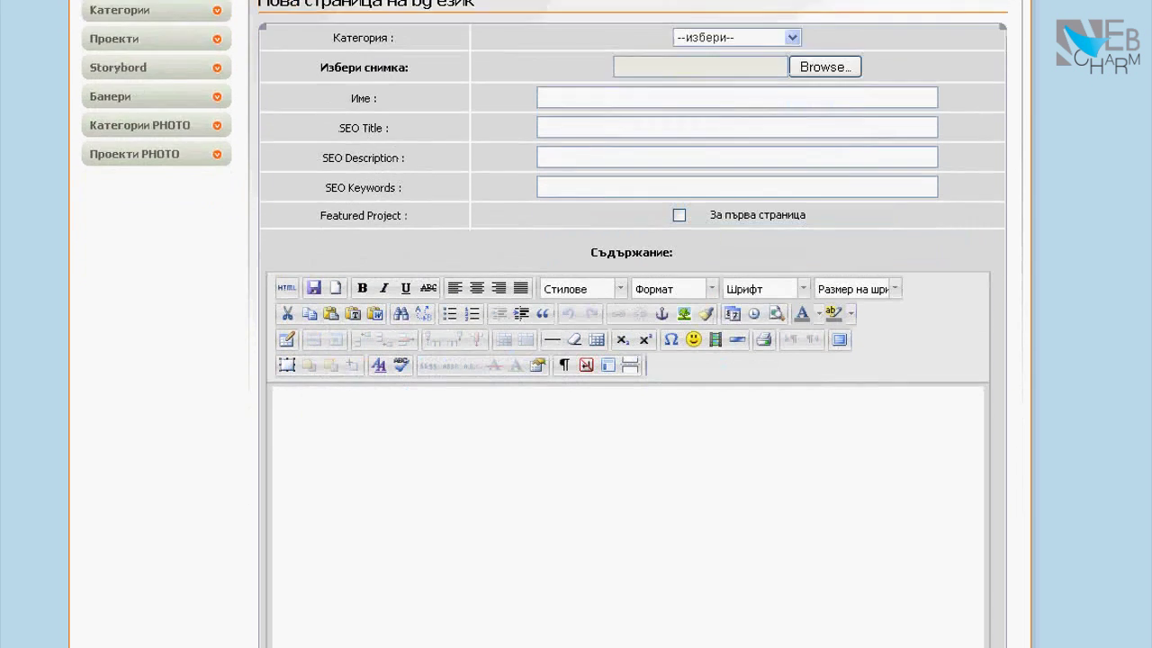
pyautogui.scroll(5, 630, 360)
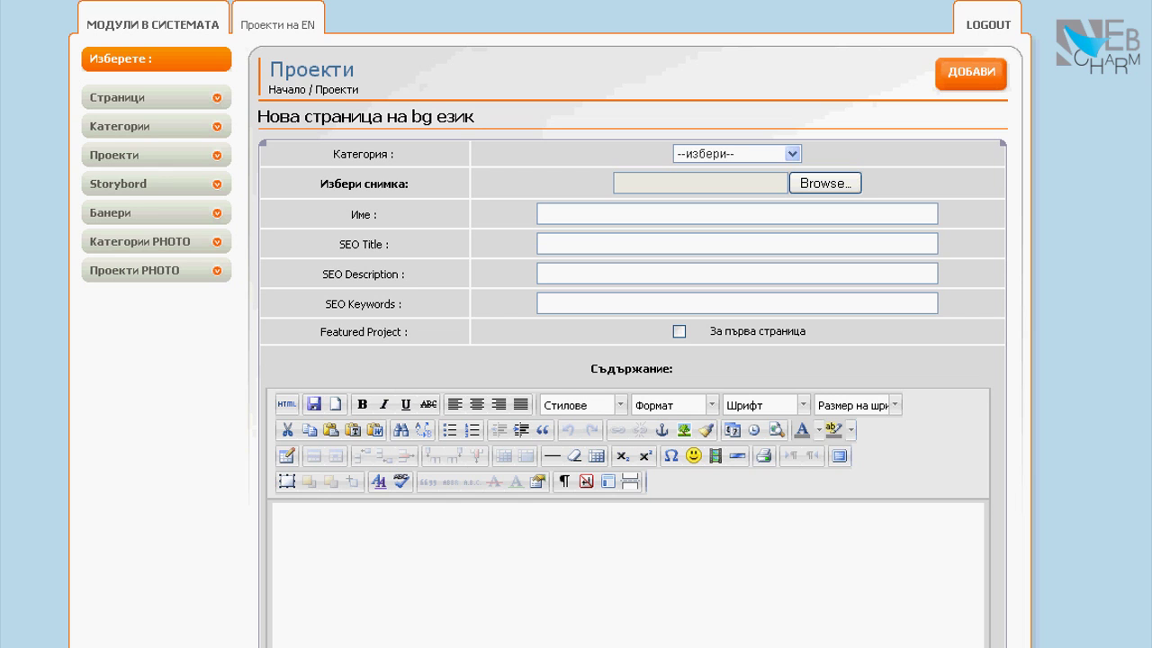
pyautogui.click(792, 153)
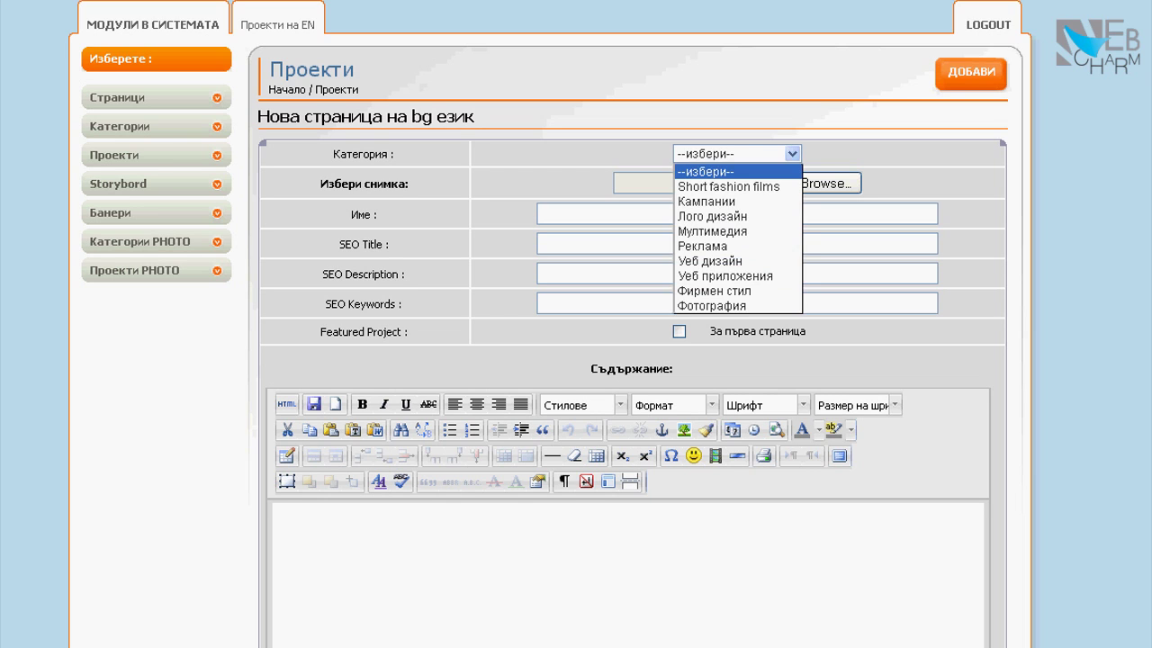
pyautogui.click(792, 153)
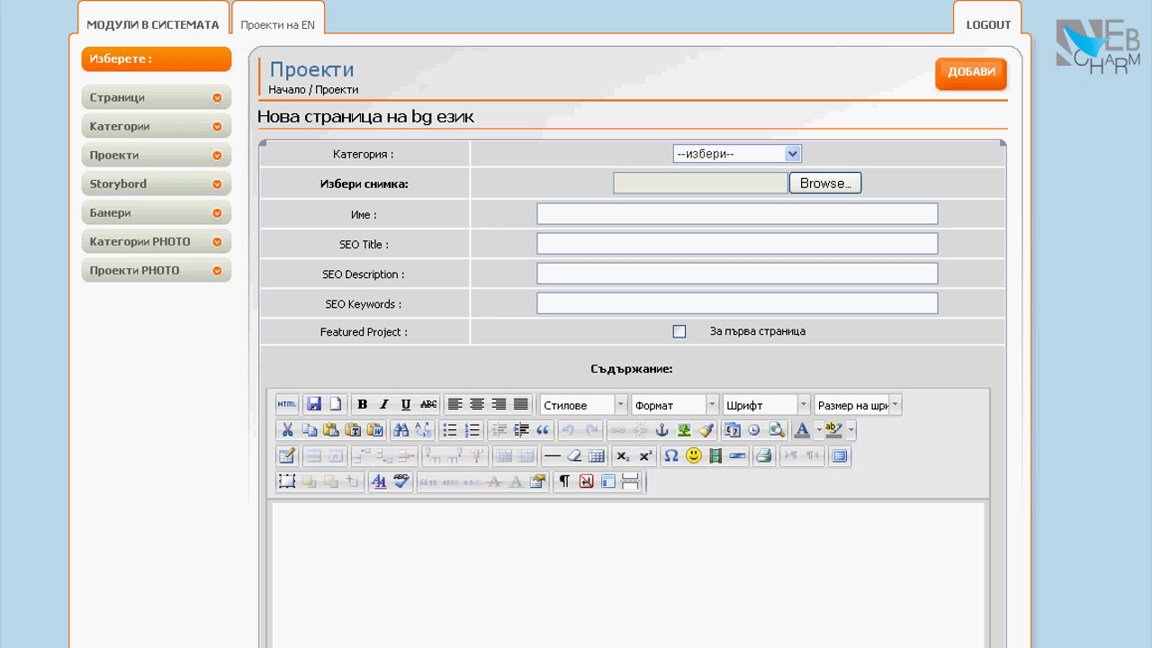
# Return to the Проекти list and scroll to the Christmas photoshoot project
pyautogui.scroll(-2, 553, 324)
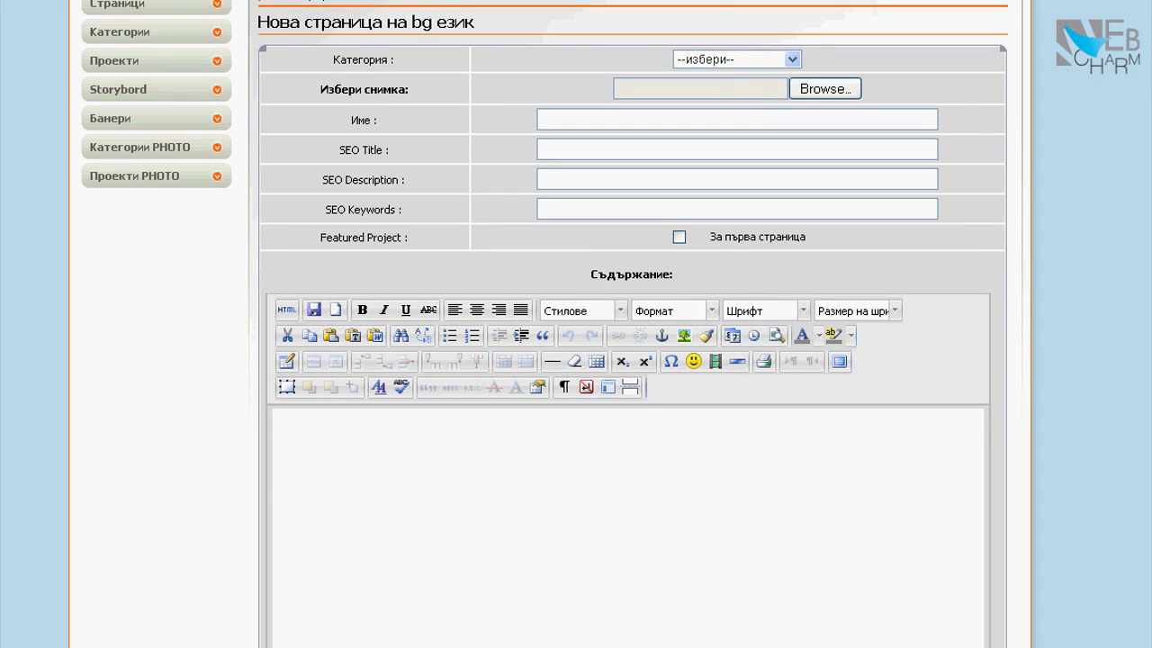
pyautogui.scroll(2, 553, 323)
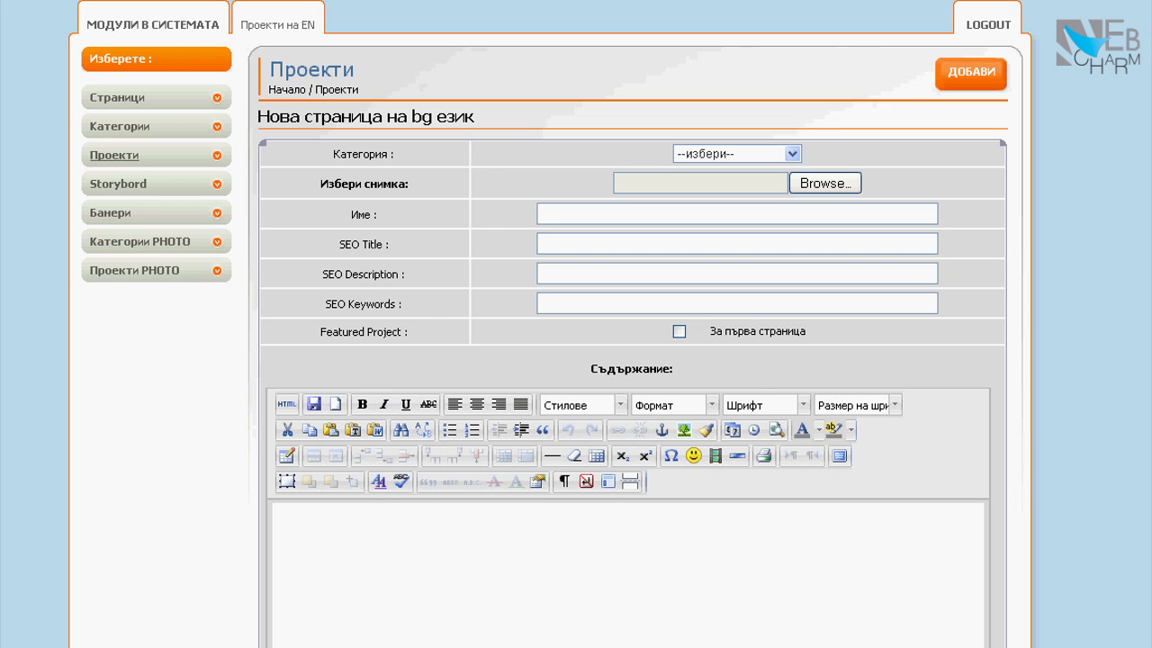
pyautogui.click(114, 155)
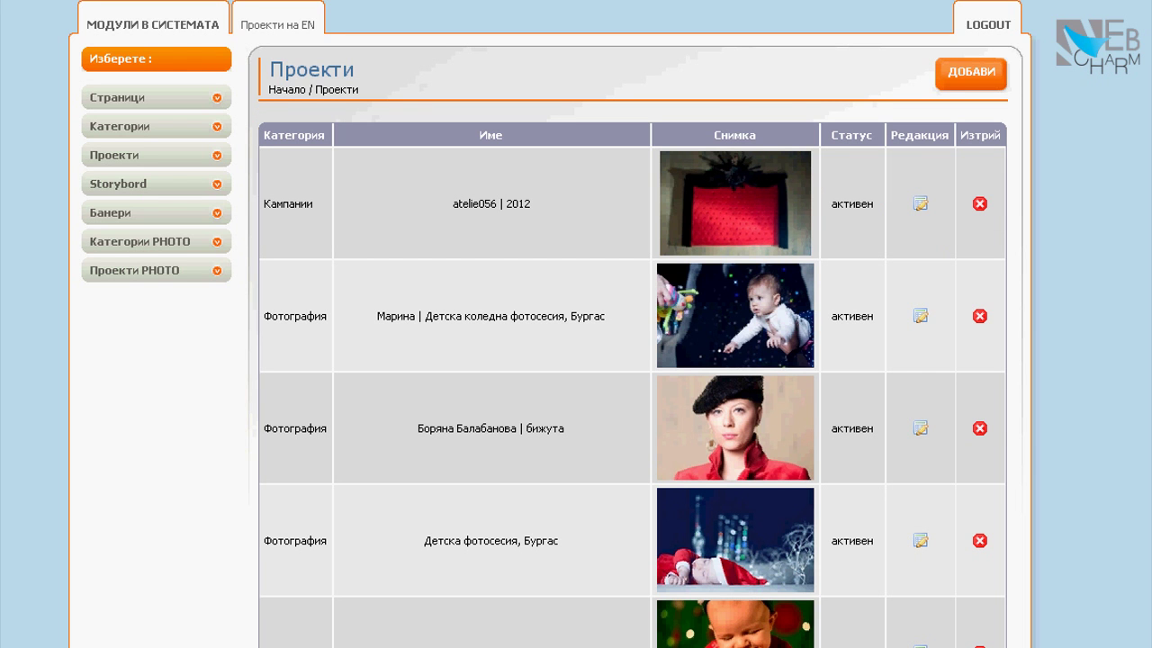
pyautogui.scroll(-2, 630, 359)
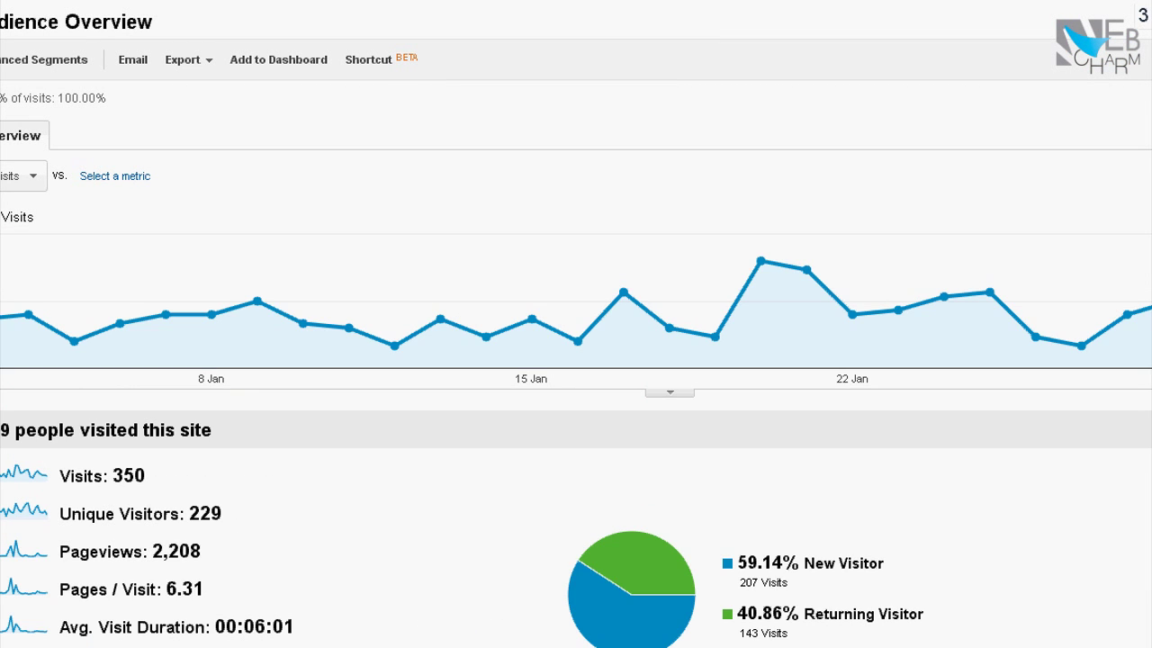
pyautogui.scroll(-4, 684, 630)
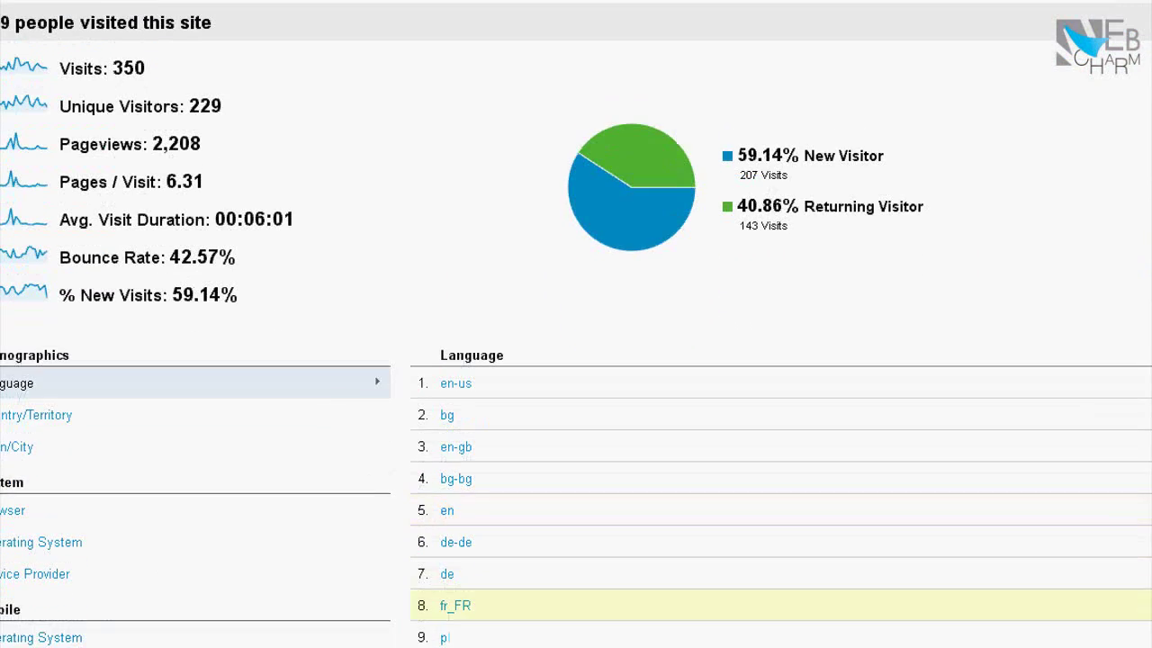
pyautogui.scroll(5, 576, 324)
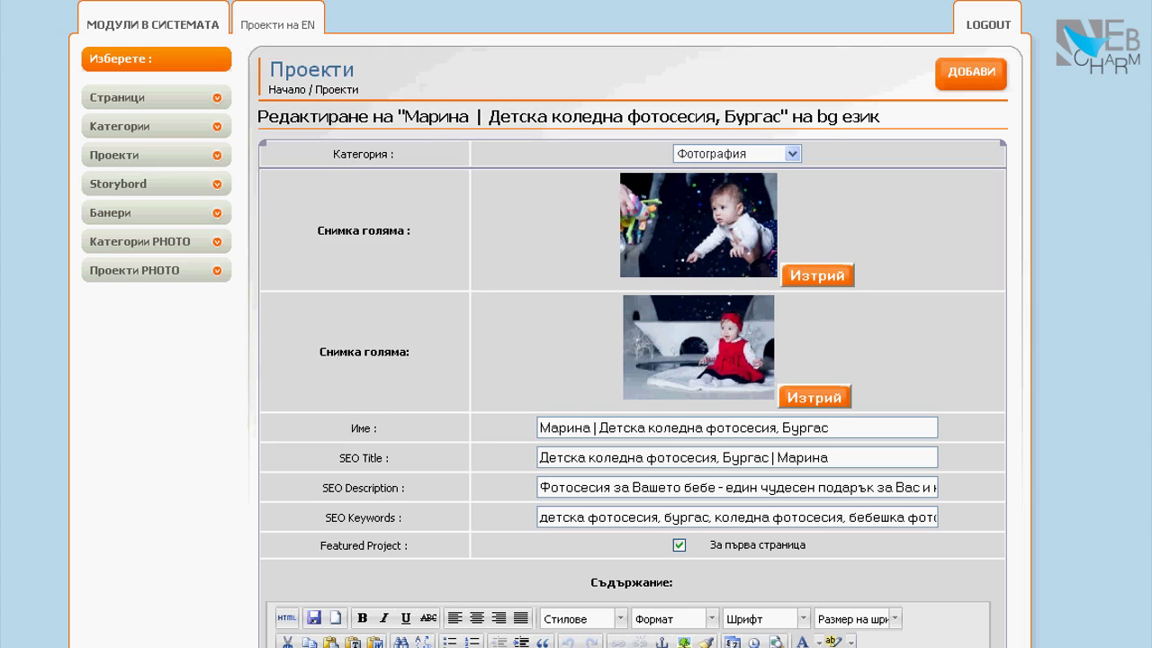
pyautogui.scroll(-3, 630, 360)
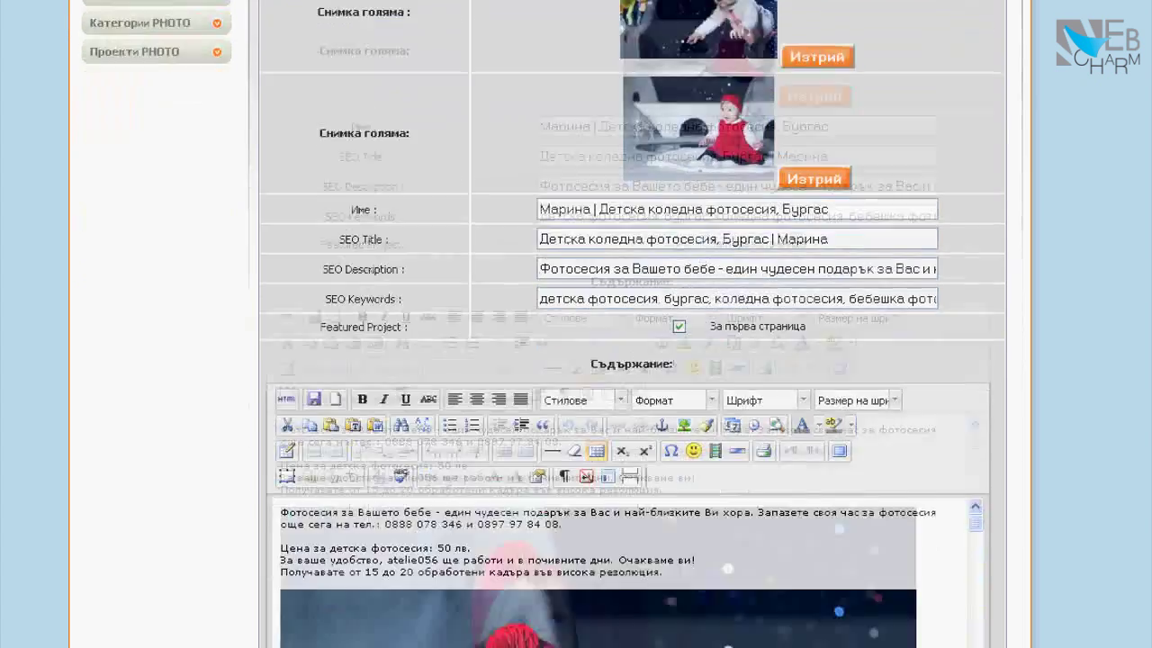
pyautogui.scroll(2, 630, 360)
pyautogui.scroll(-1, 630, 360)
pyautogui.scroll(-3, 630, 360)
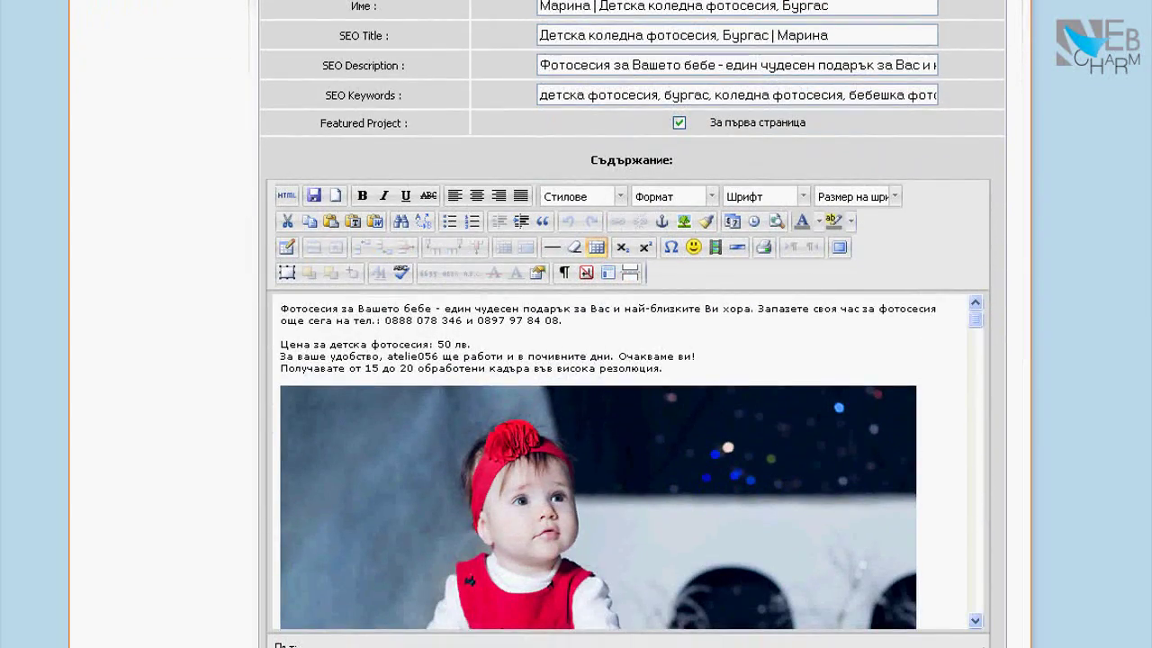
pyautogui.moveTo(281, 308); pyautogui.dragTo(664, 369)
pyautogui.click(666, 450)
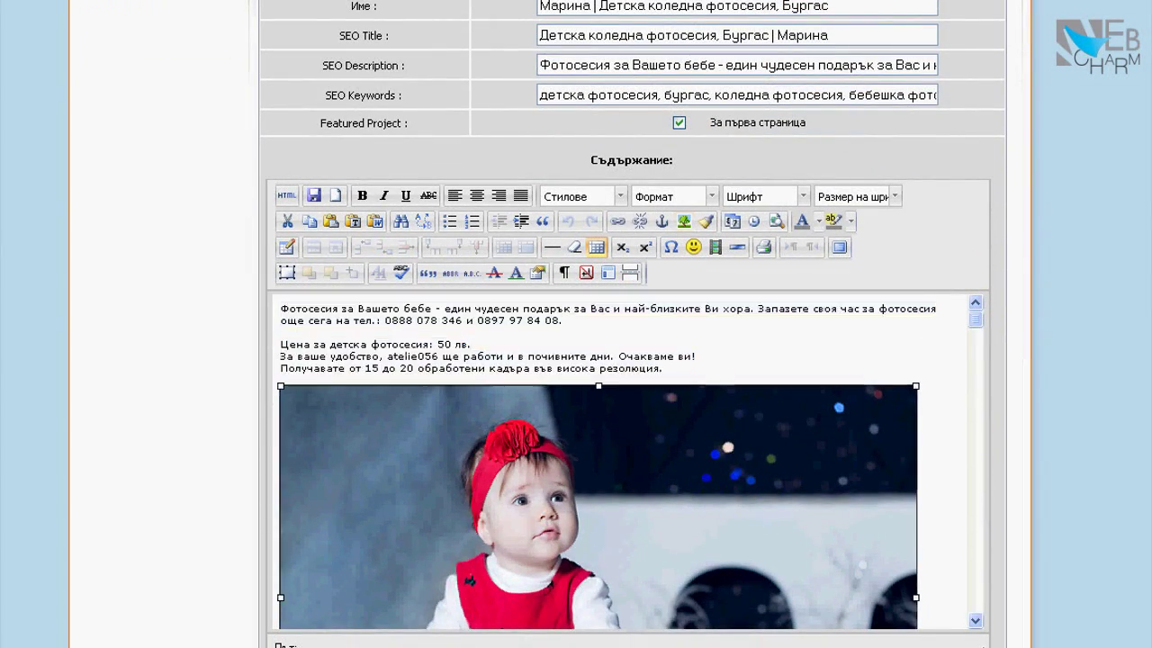
pyautogui.scroll(-8, 666, 450)
pyautogui.scroll(-6, 621, 450)
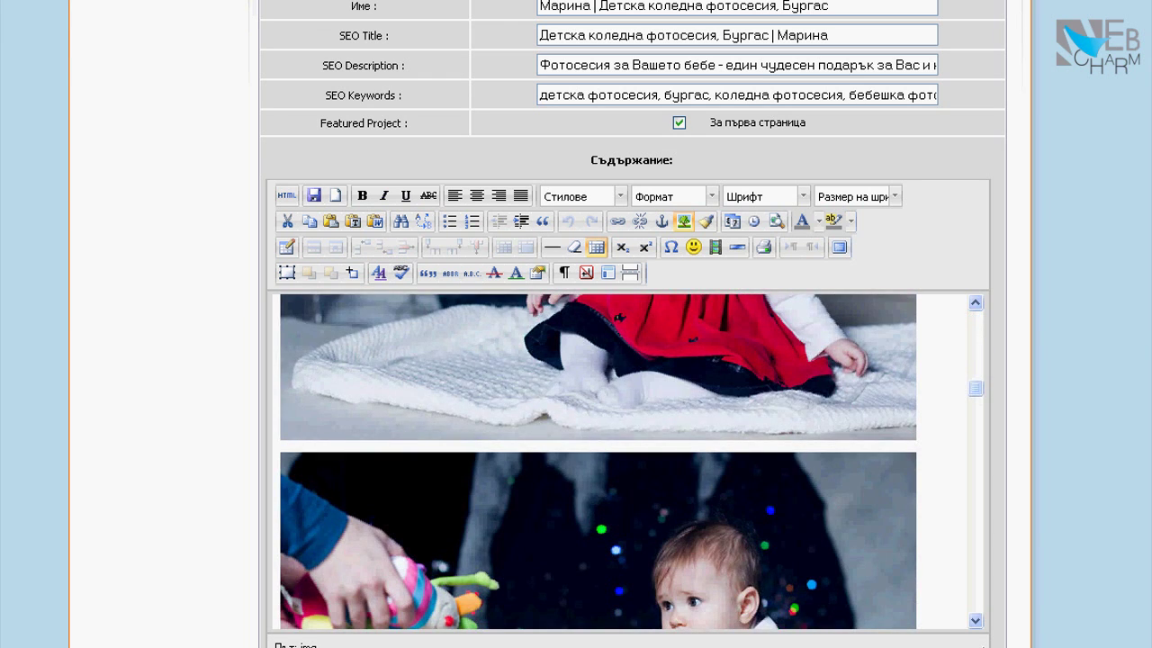
pyautogui.scroll(14, 620, 450)
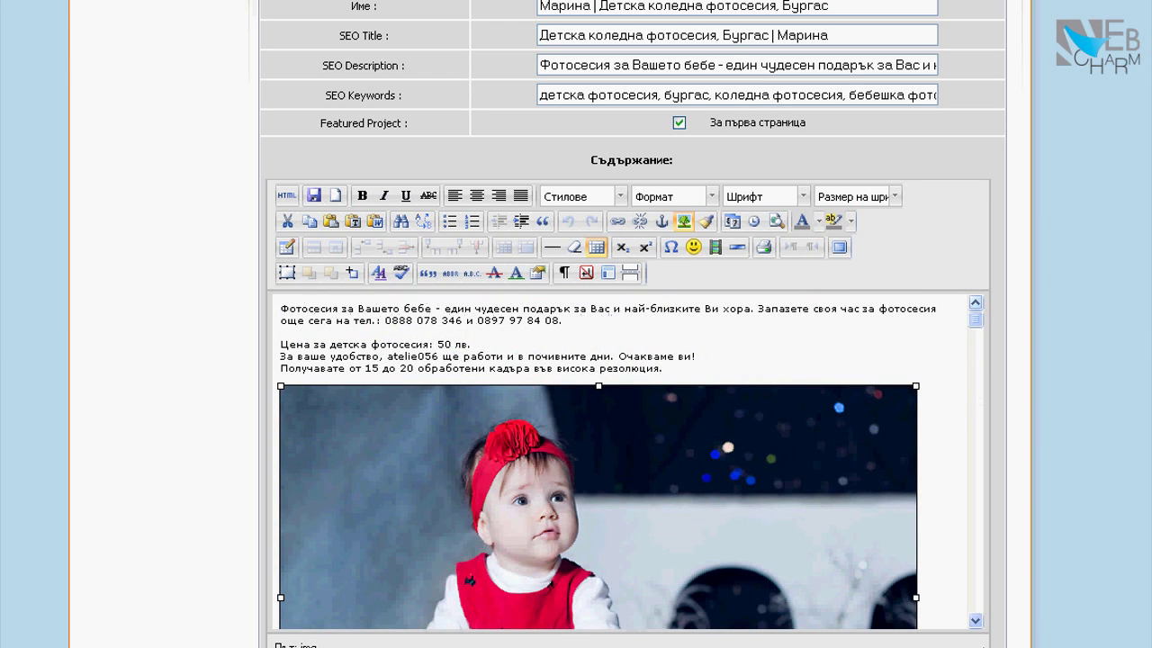
pyautogui.click(683, 220)
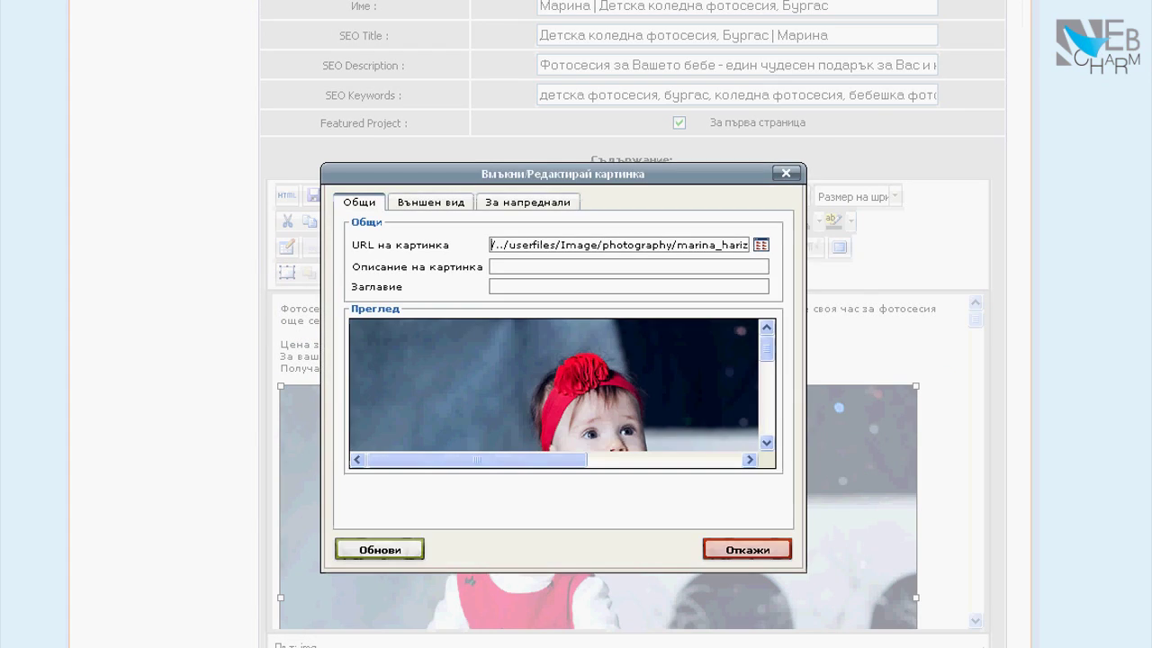
pyautogui.click(431, 202)
pyautogui.doubleClick(491, 267)
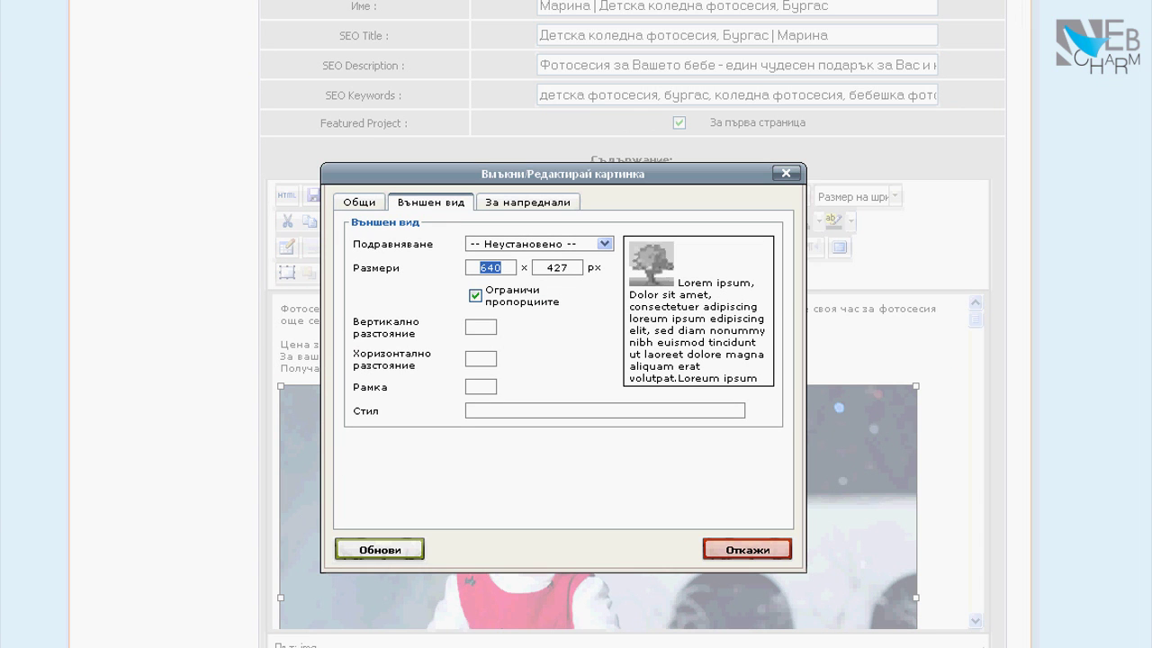
pyautogui.doubleClick(557, 267)
pyautogui.press('Return')
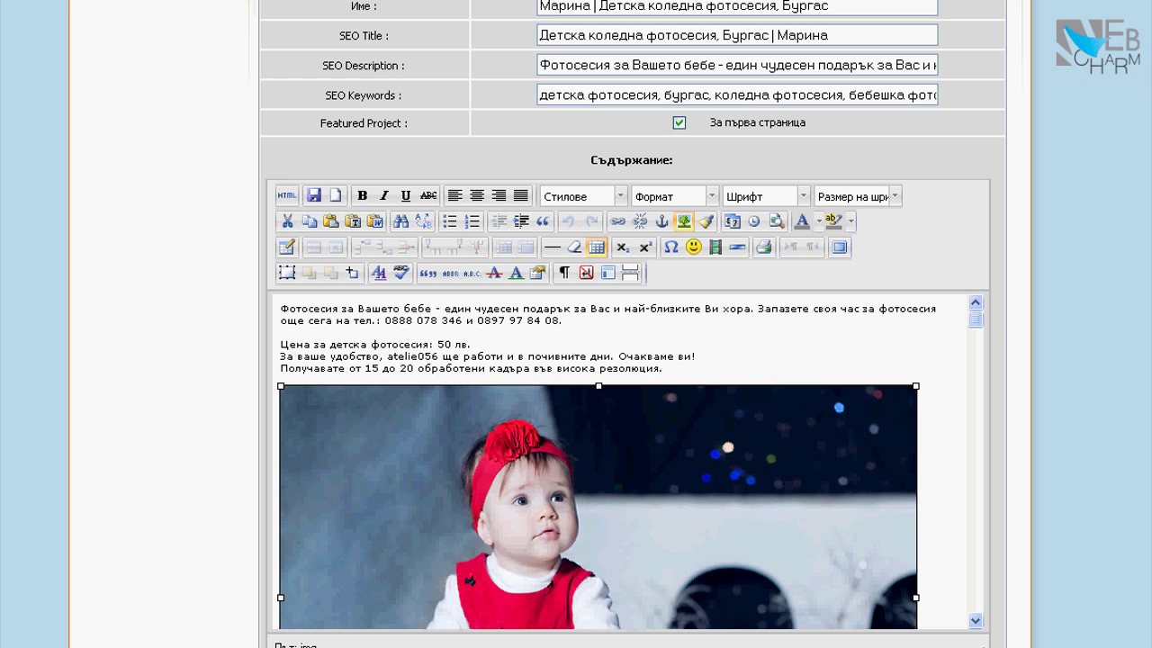
pyautogui.moveTo(280, 308); pyautogui.dragTo(663, 369)
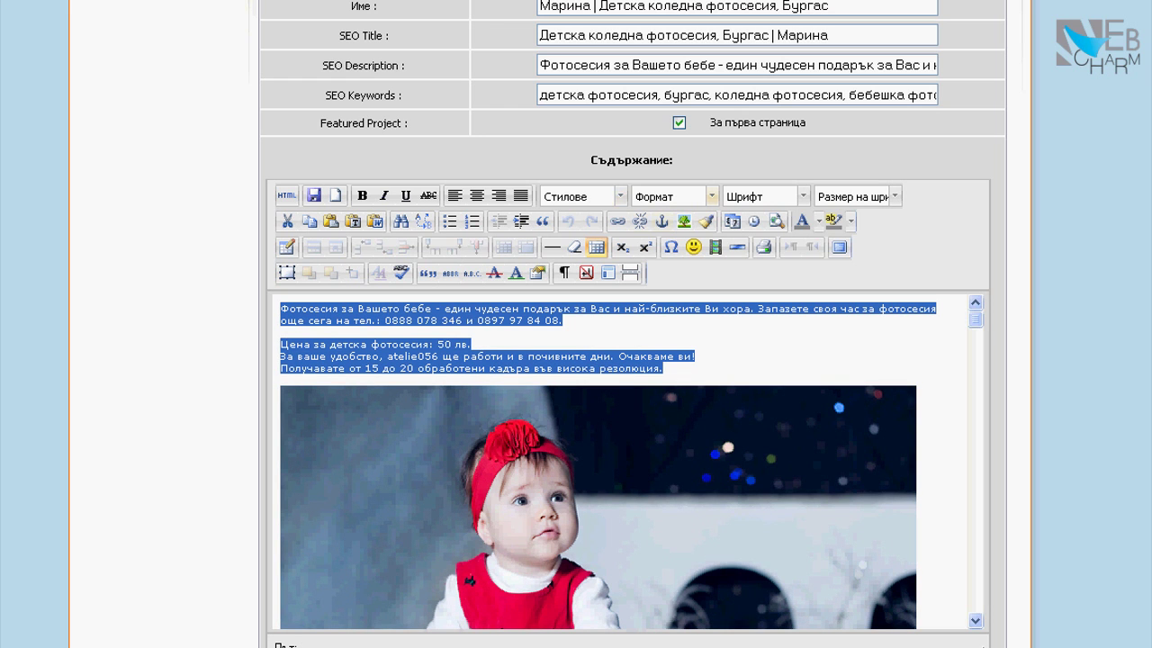
# Strip the bold formatting from the intro paragraph with Remove Format
pyautogui.click(712, 196)
pyautogui.click(804, 196)
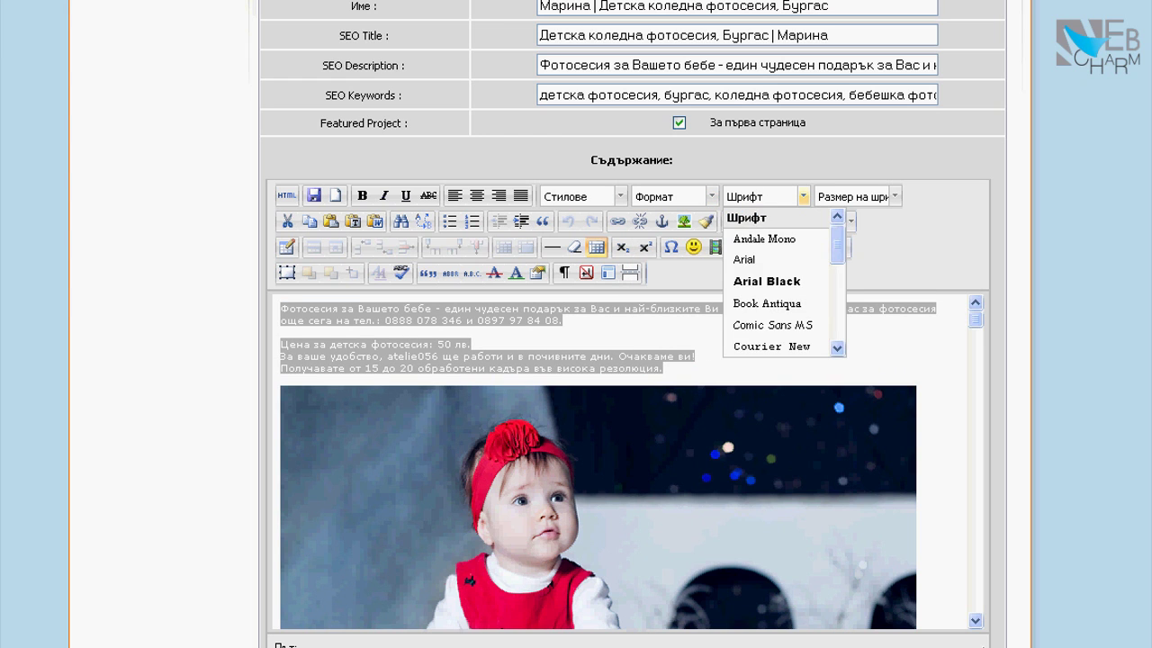
pyautogui.click(803, 196)
pyautogui.click(280, 332)
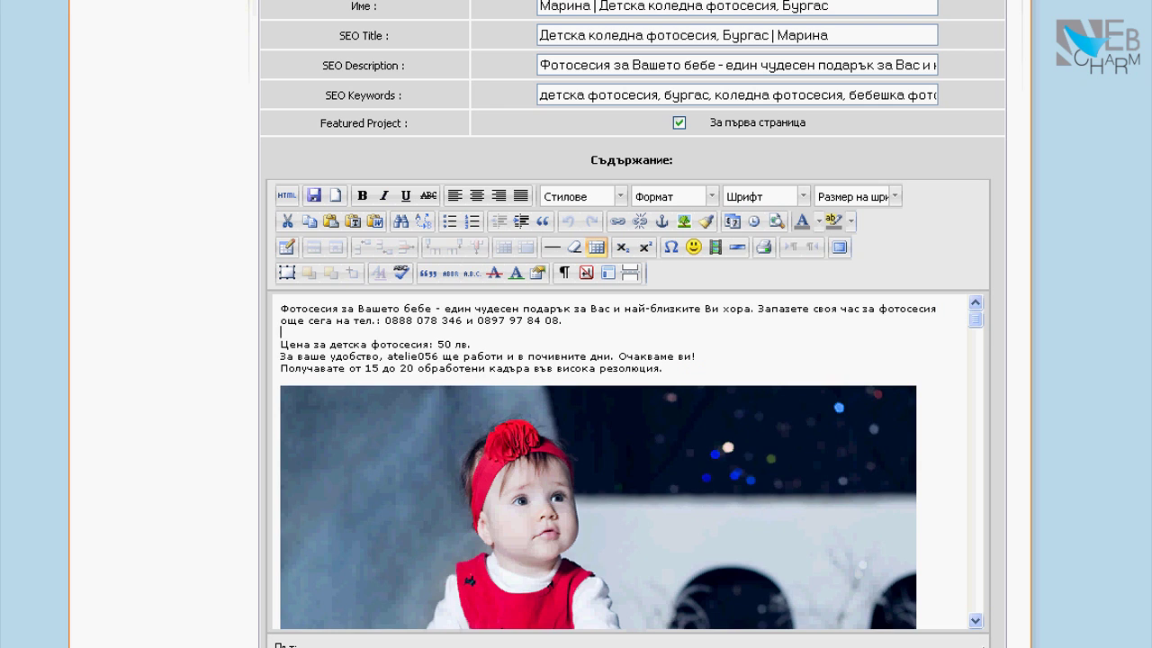
pyautogui.scroll(-2, 630, 464)
pyautogui.scroll(2, 630, 464)
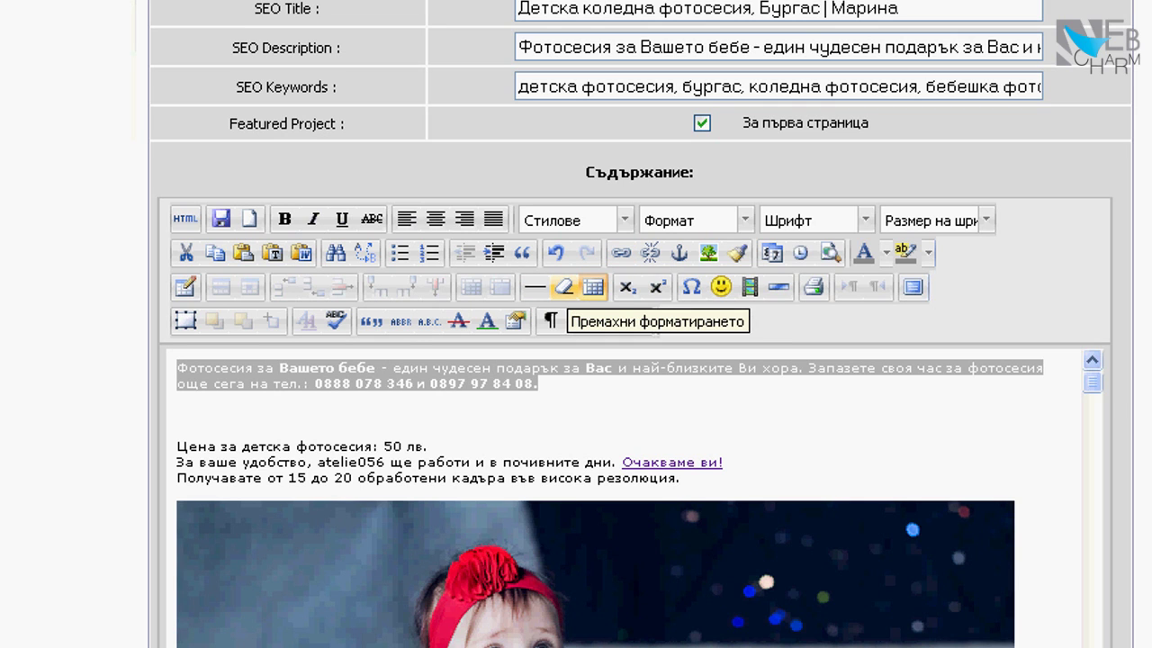
pyautogui.click(564, 286)
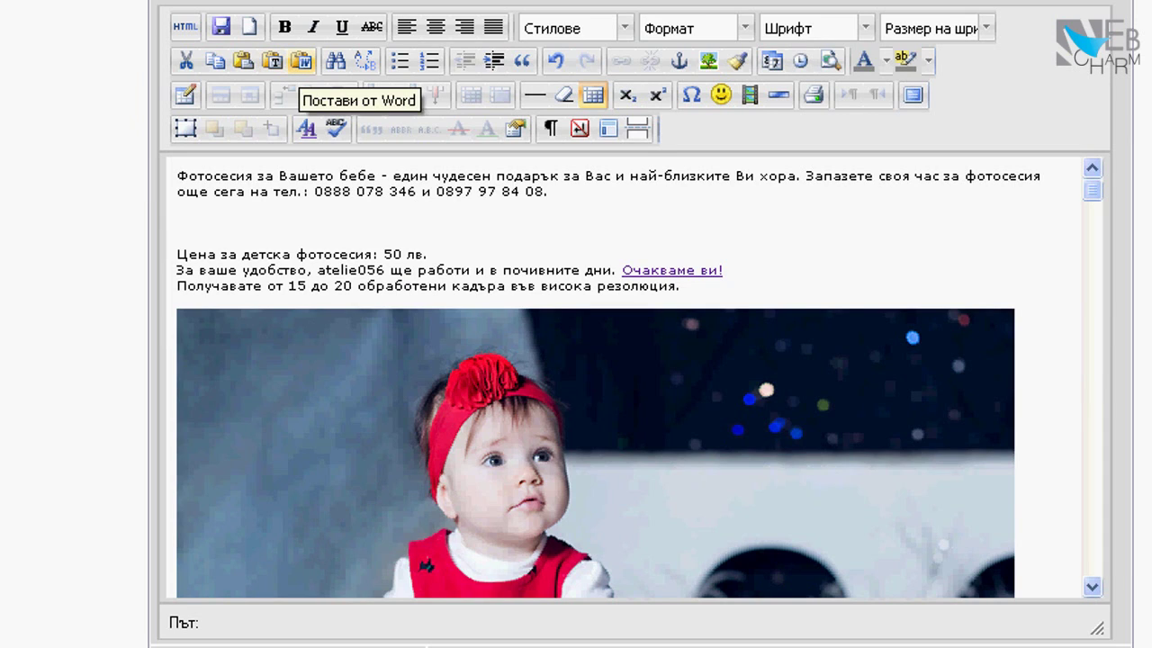
# Re-insert the intro text as clean plain text through Paste from Word
pyautogui.click(301, 60)
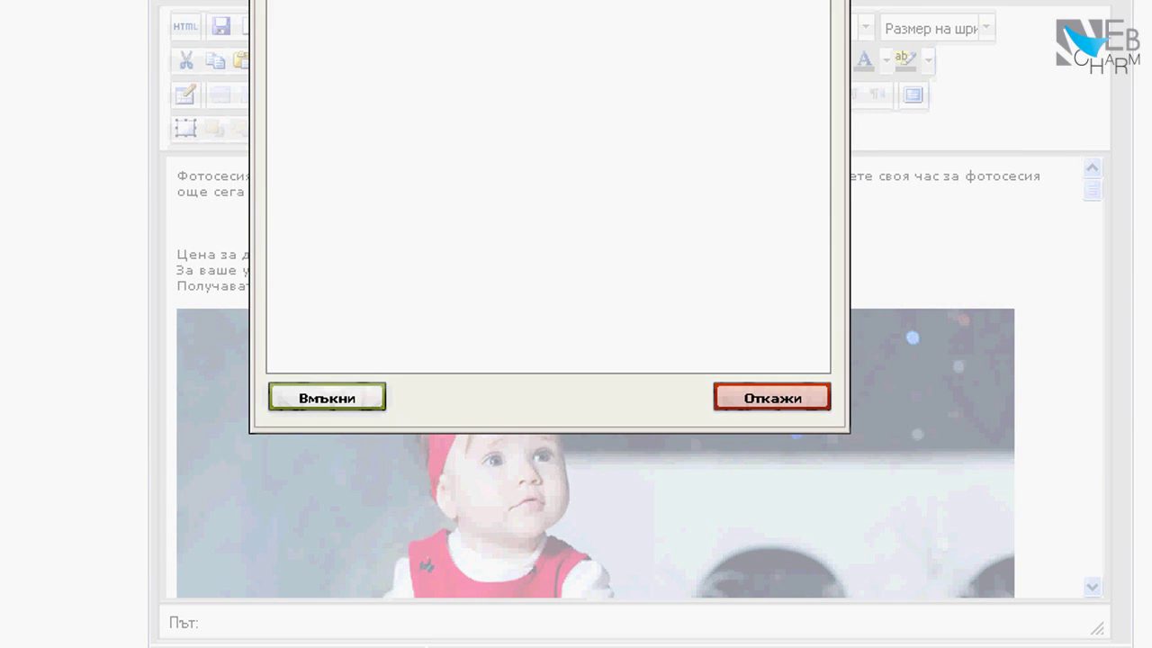
pyautogui.hotkey('ctrl', 'v')
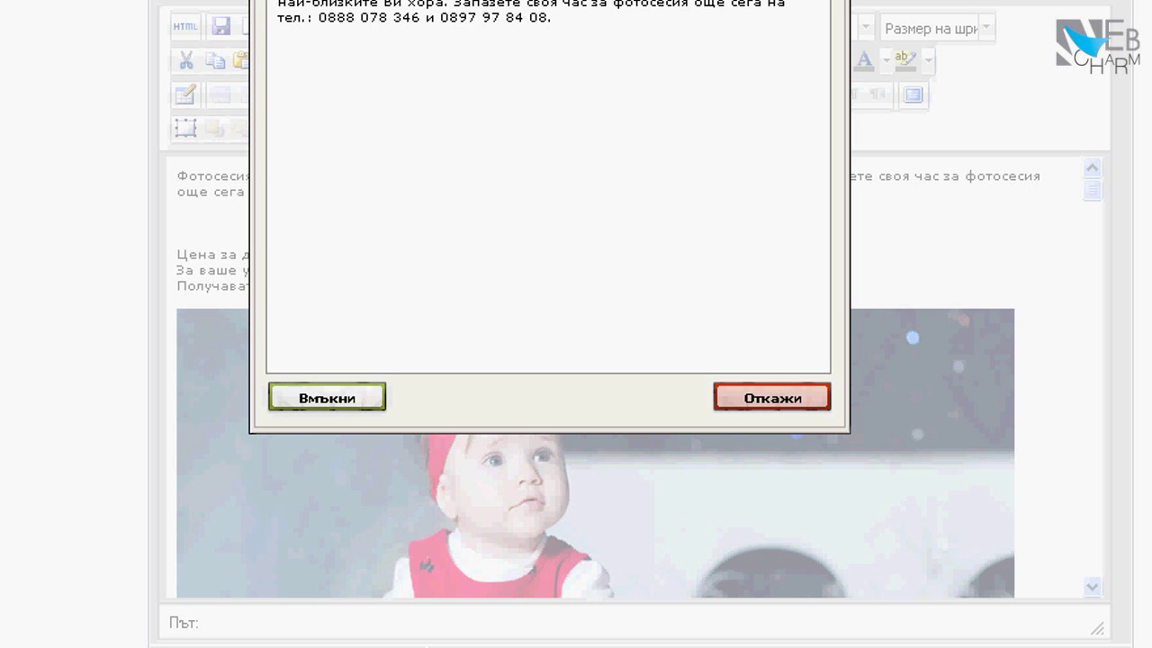
pyautogui.click(327, 397)
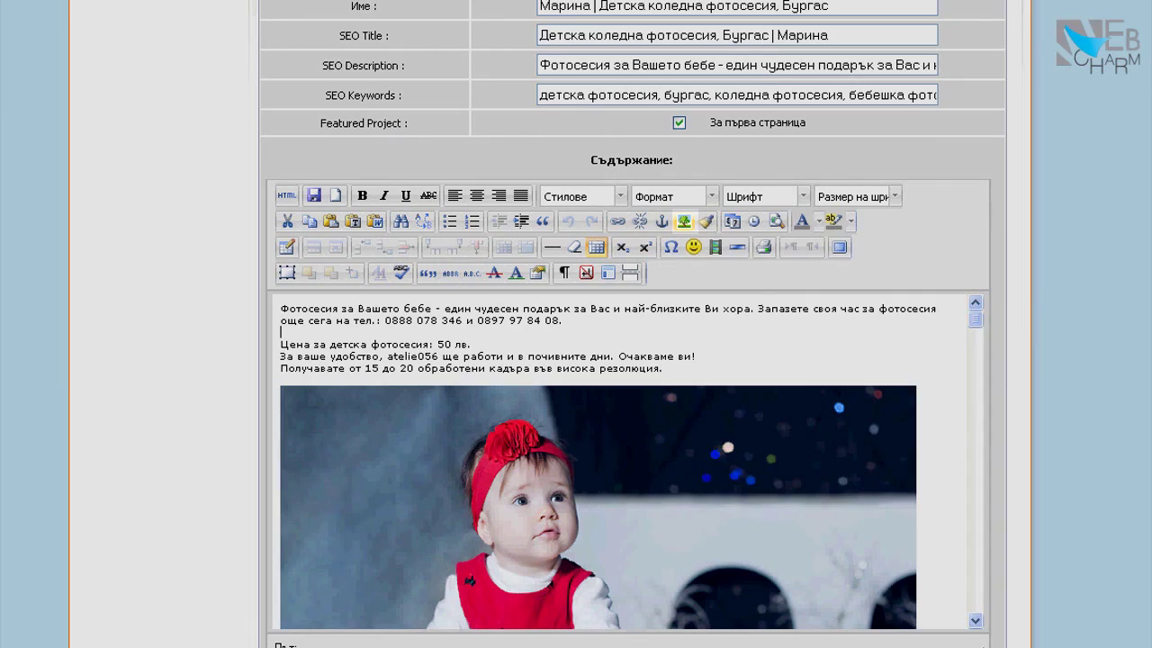
# From Insert/Edit Image, browse the server to Image/order/offers_design and start a new folder
pyautogui.click(684, 221)
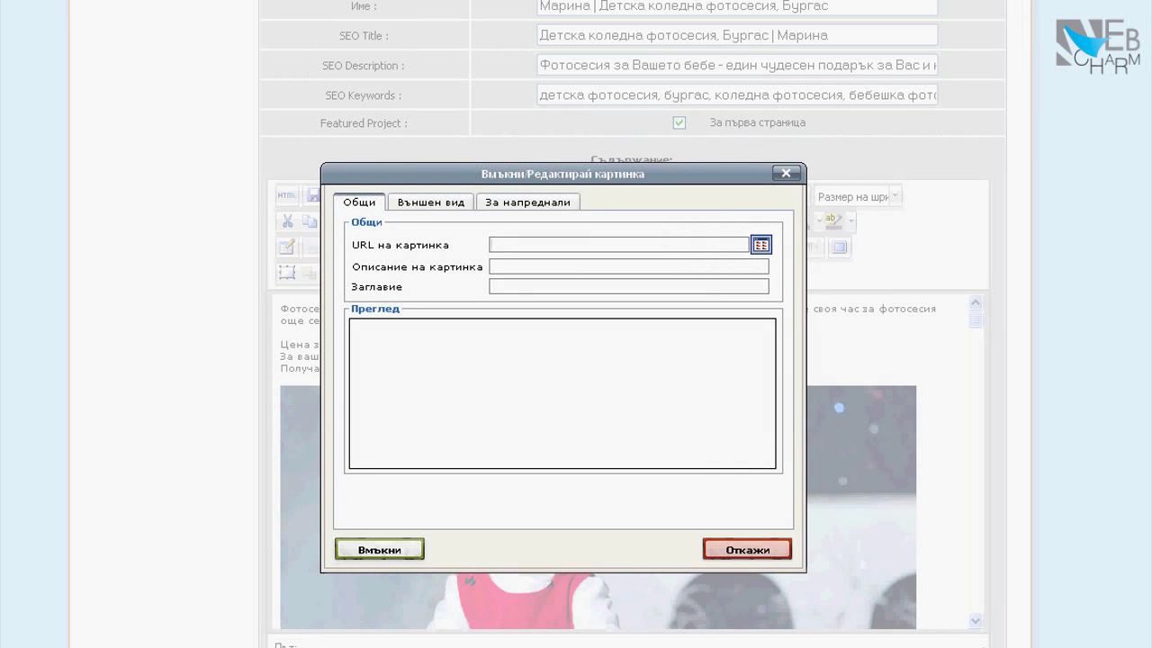
pyautogui.click(762, 245)
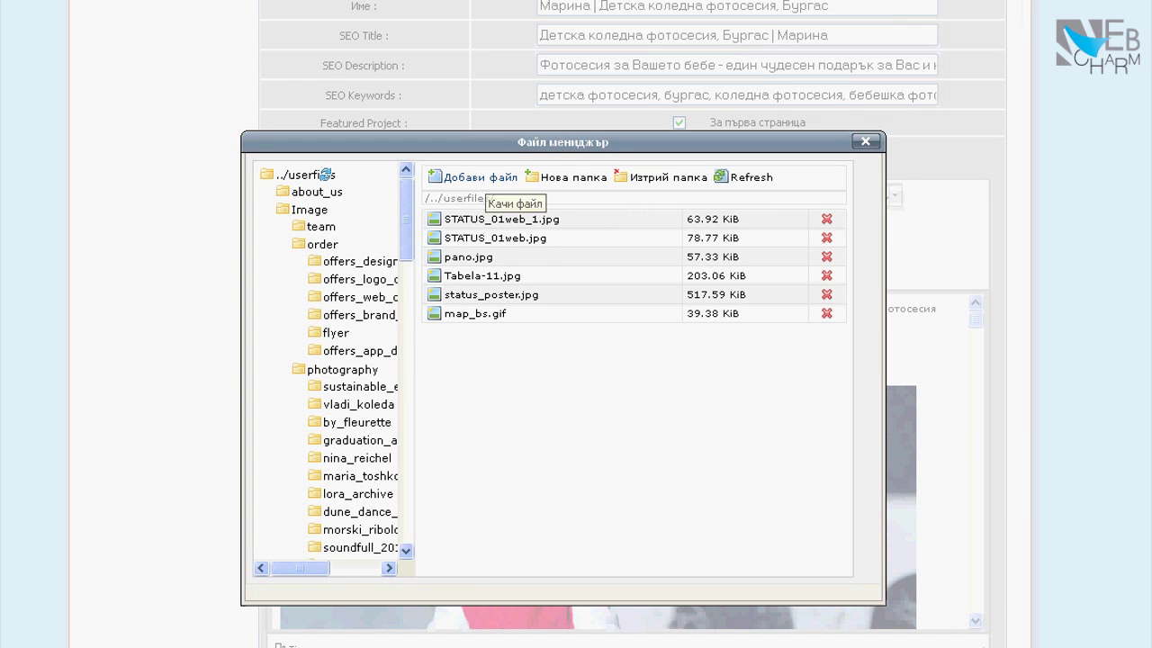
pyautogui.moveTo(406, 219)
pyautogui.mouseDown()
pyautogui.moveTo(405, 500)
pyautogui.moveTo(405, 216)
pyautogui.mouseUp()
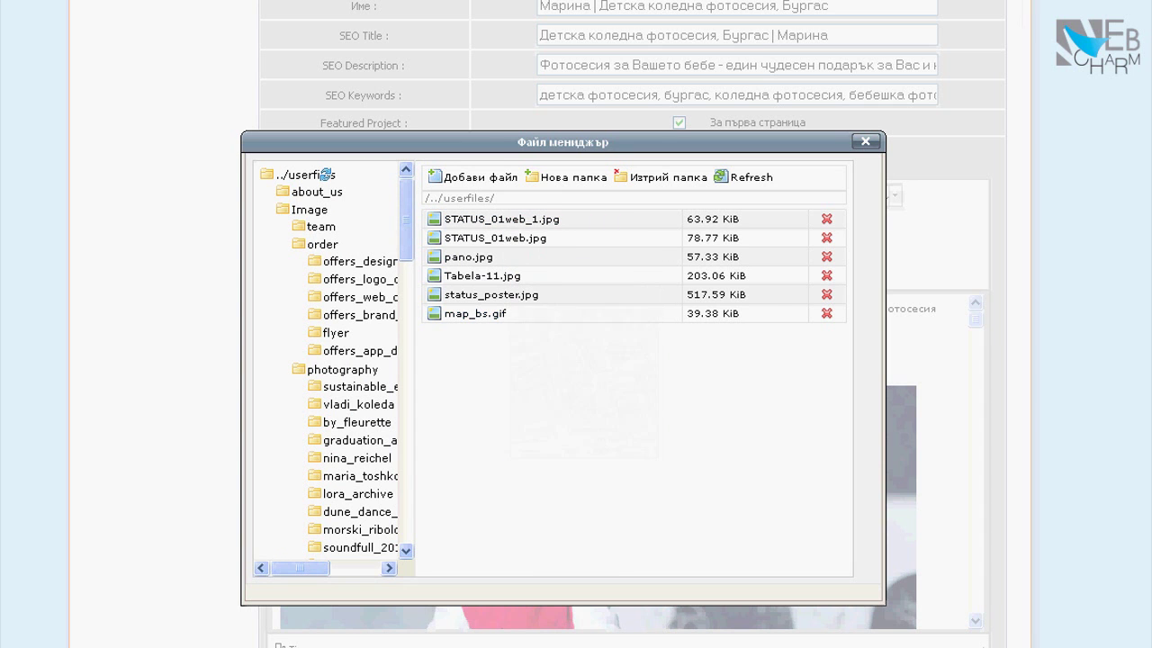
pyautogui.click(360, 262)
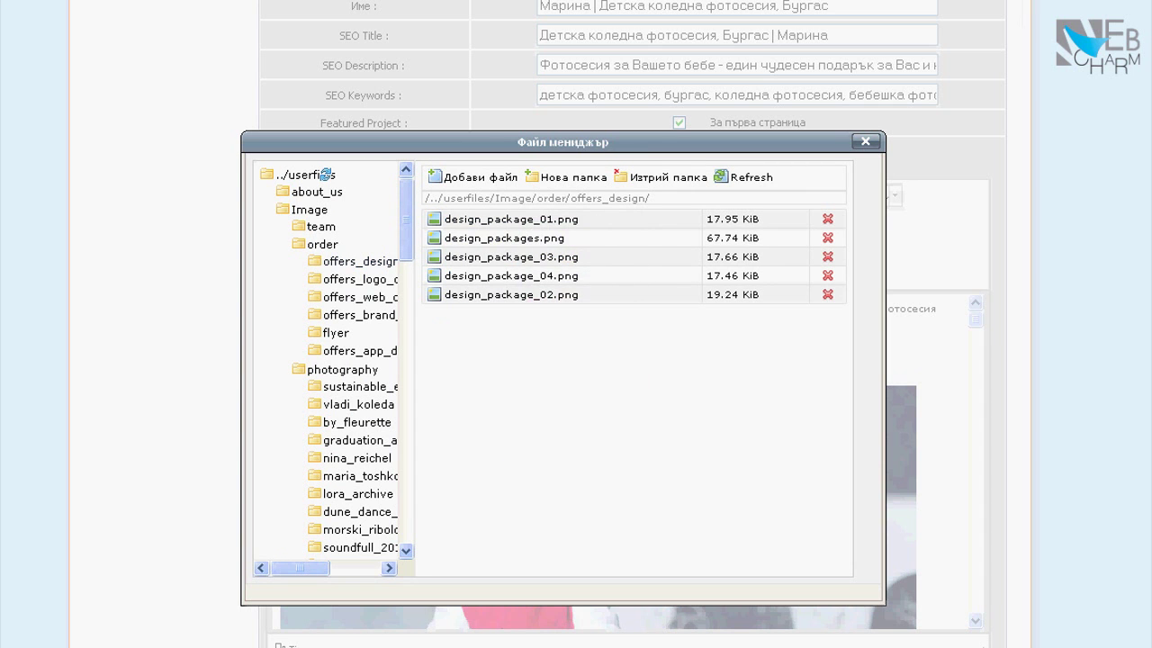
pyautogui.click(571, 177)
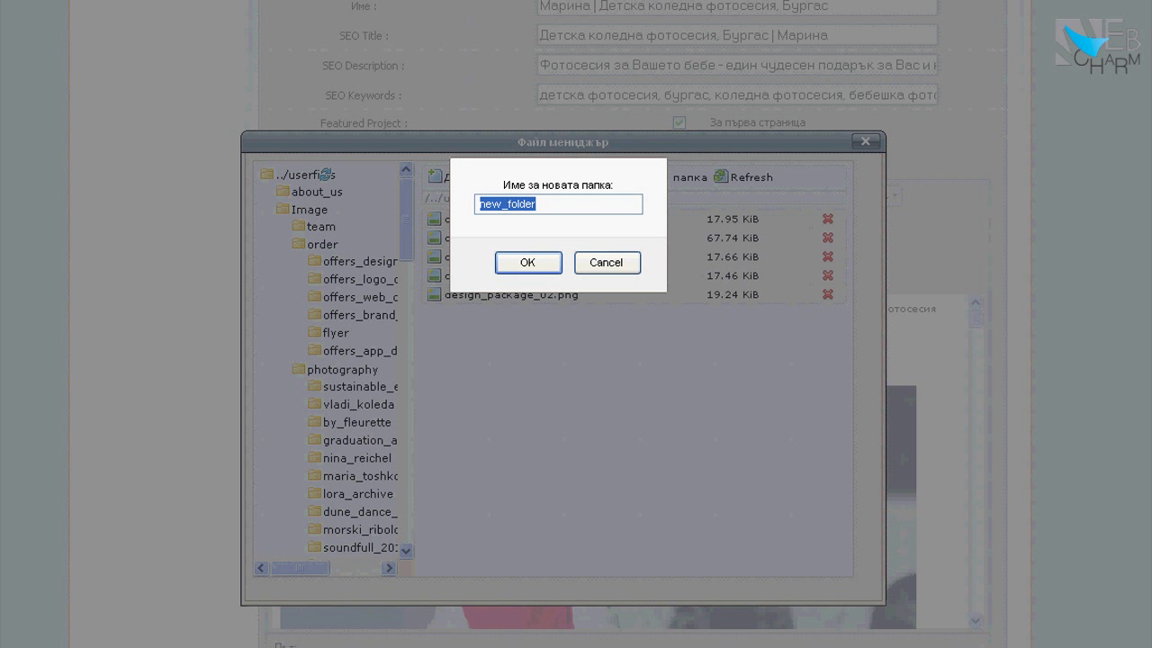
# Name the new folder 'test', confirm it, and open it in the tree
pyautogui.write('test')
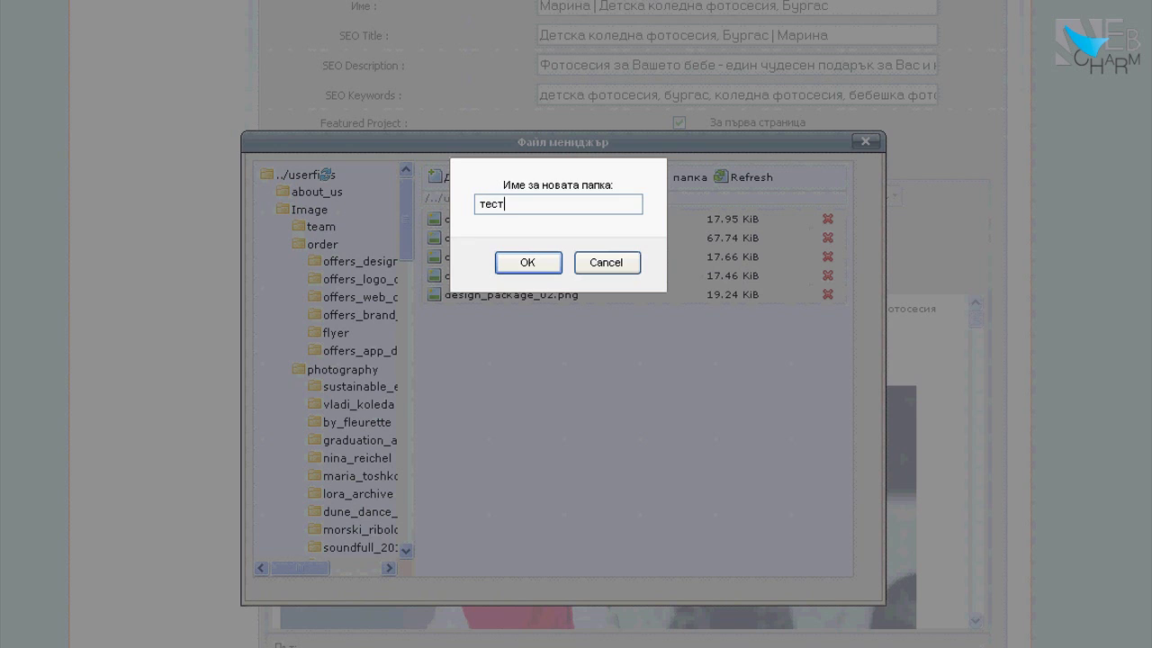
pyautogui.press('Return')
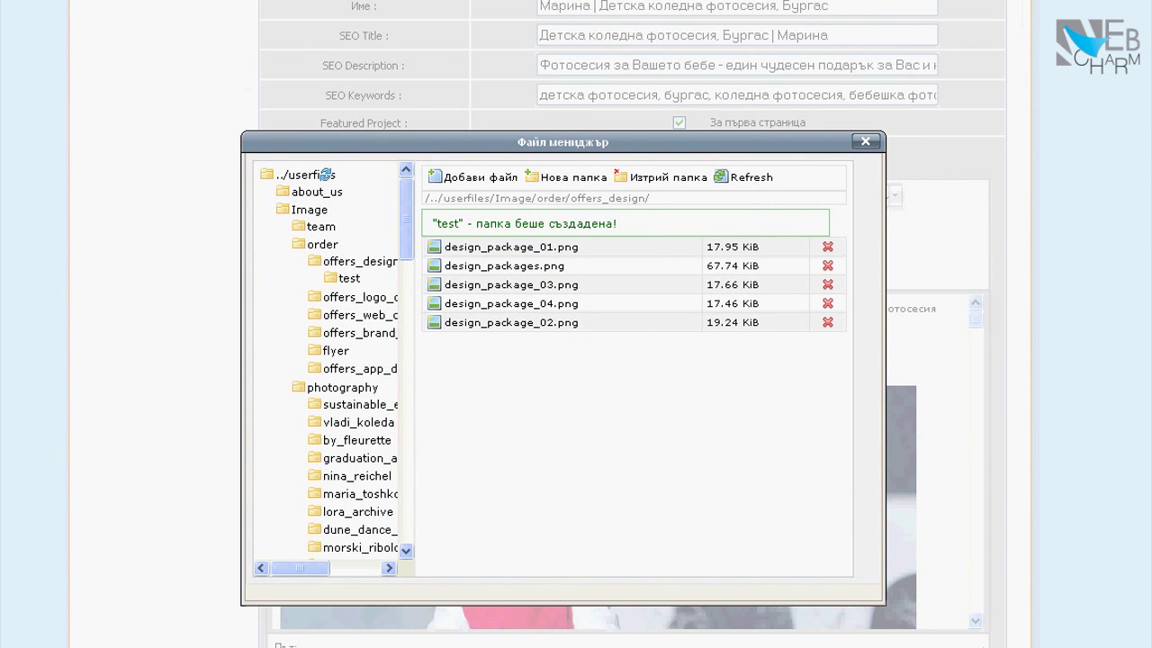
pyautogui.click(349, 278)
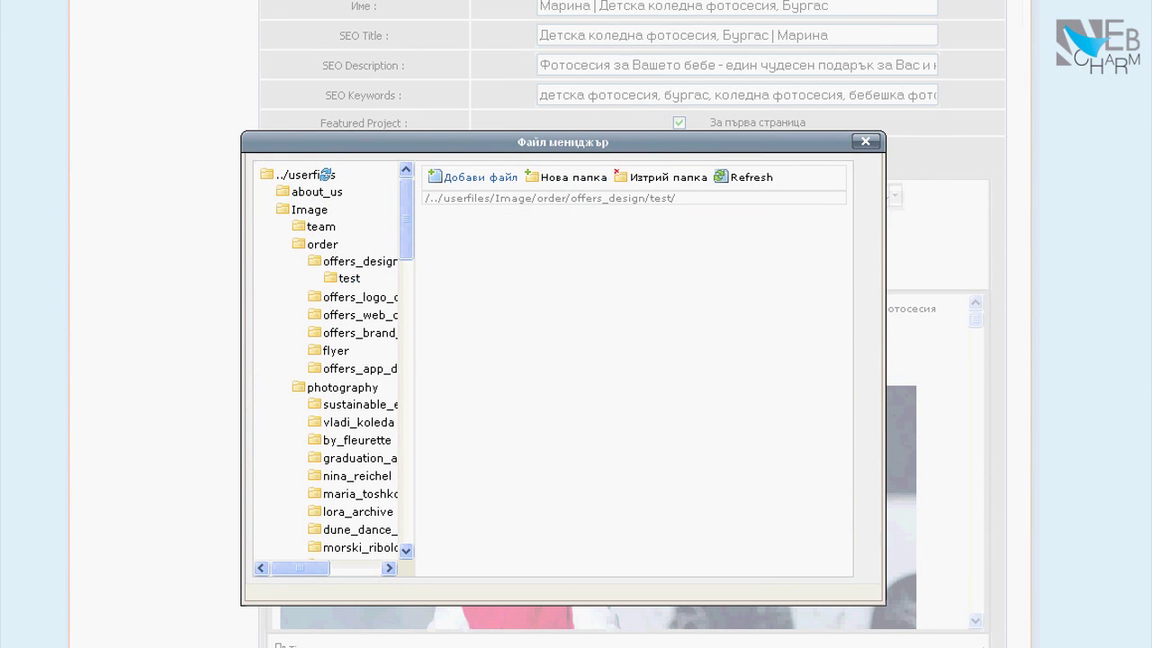
# Upload detska_fotosesia_01.jpg to the test folder at 640 px width and select it
pyautogui.click(473, 178)
pyautogui.click(591, 240)
pyautogui.doubleClick(7, 10)
pyautogui.press('Tab')
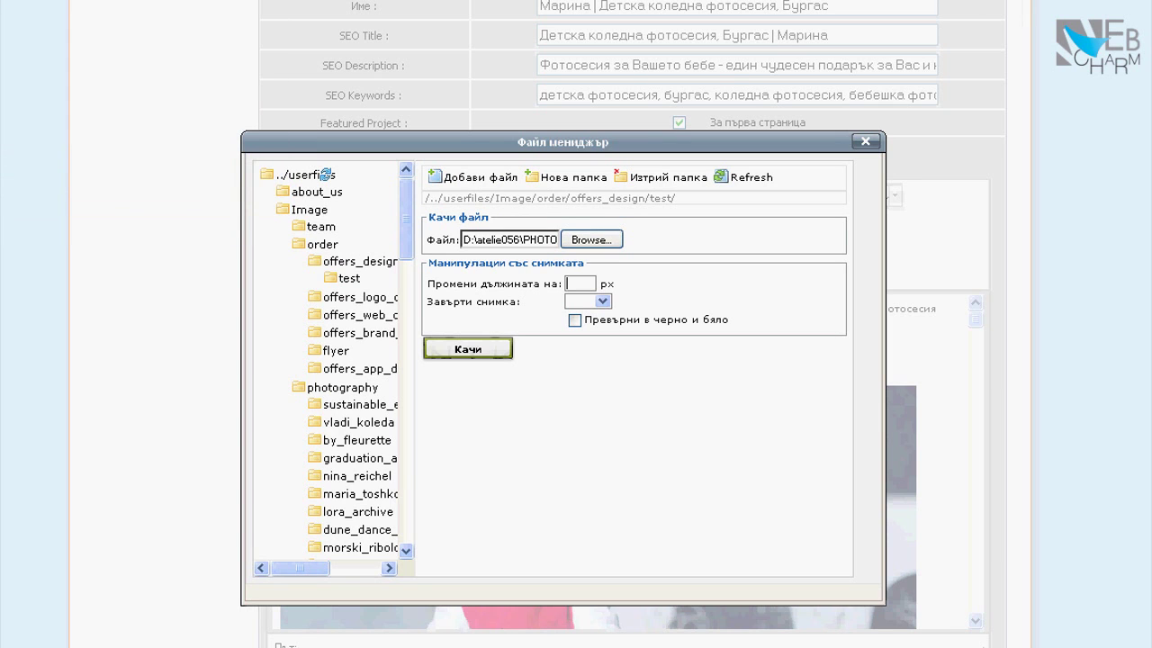
pyautogui.write('640')
pyautogui.moveTo(428, 283); pyautogui.dragTo(615, 283)
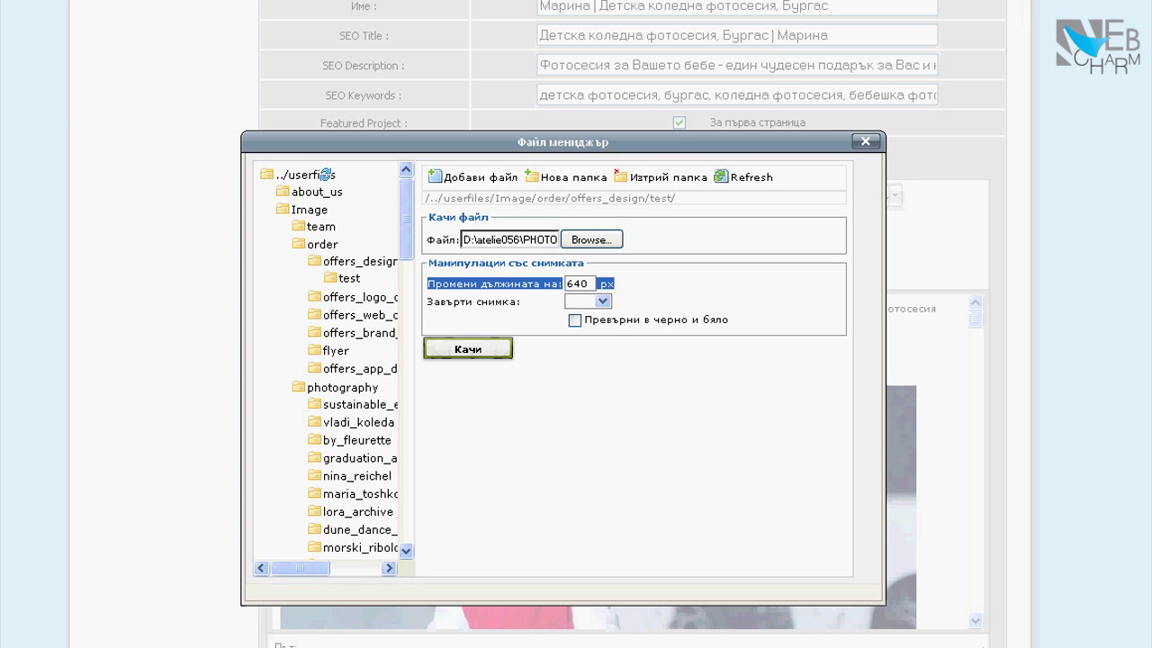
pyautogui.click(468, 350)
pyautogui.moveTo(479, 247)
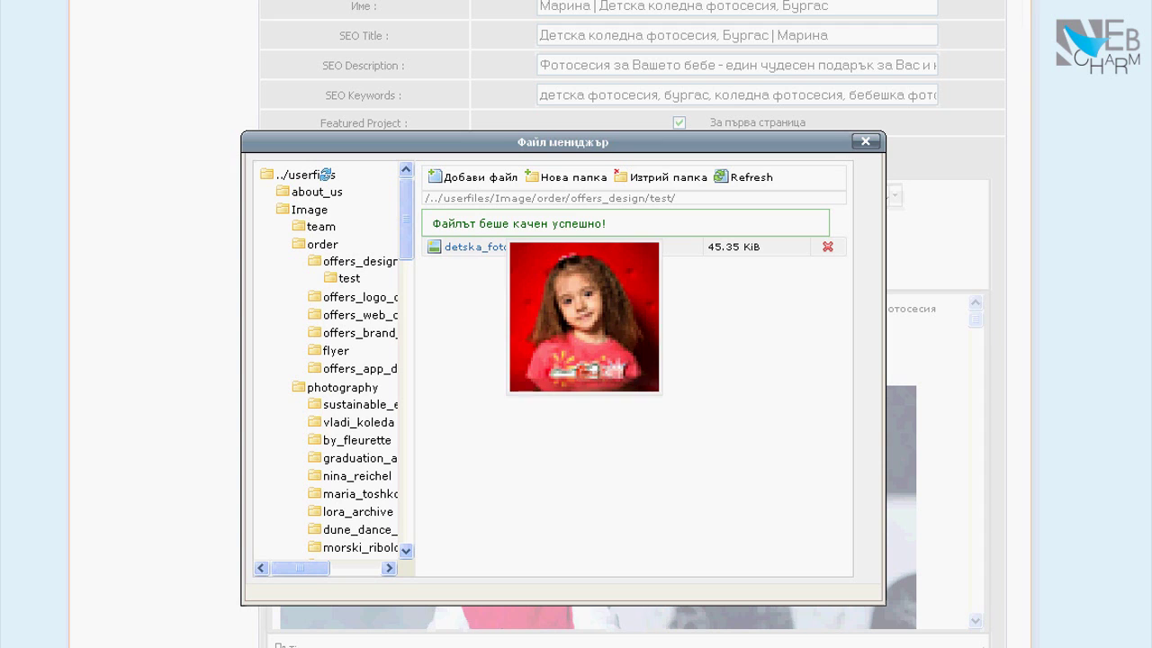
pyautogui.moveTo(432, 224); pyautogui.dragTo(608, 224)
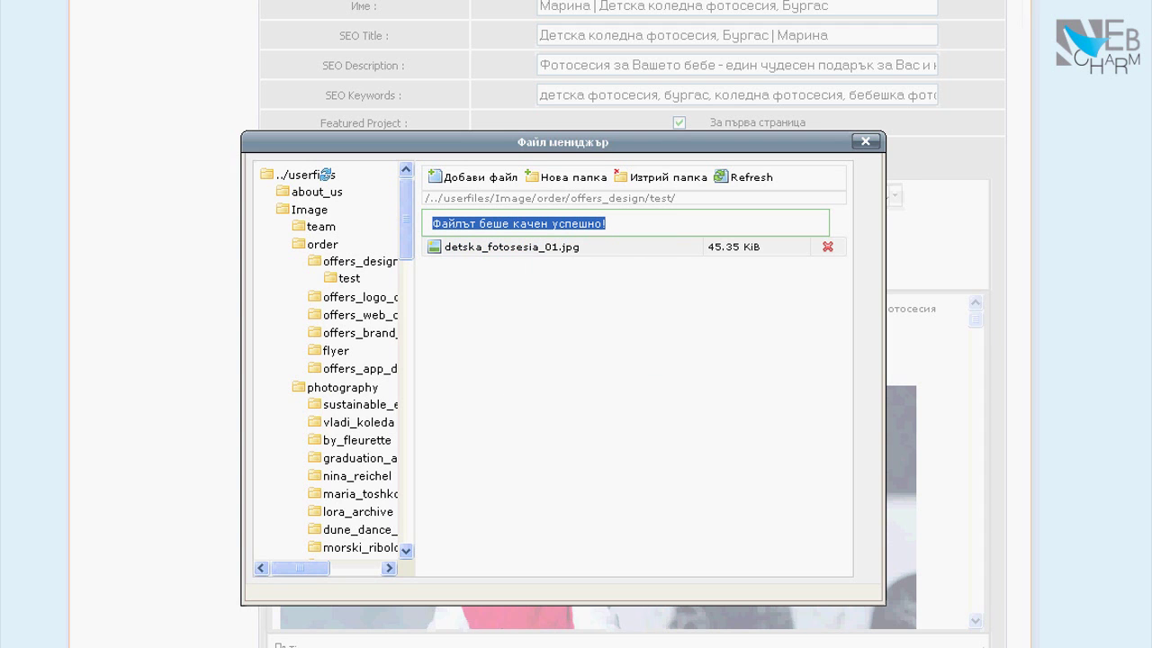
pyautogui.moveTo(479, 246)
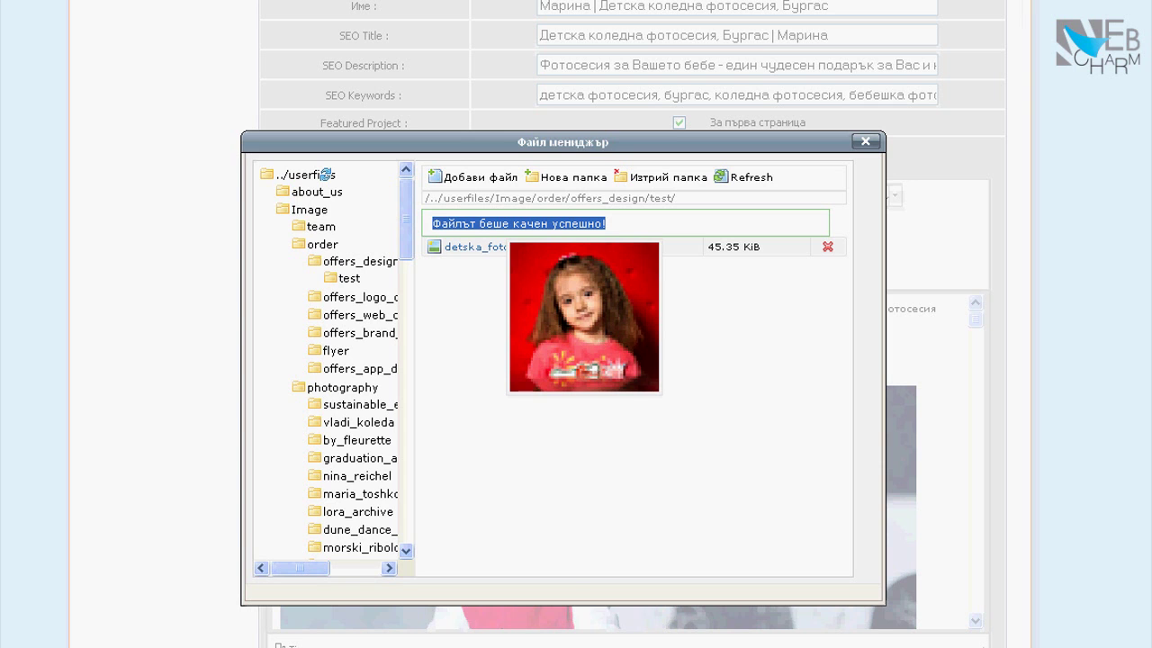
pyautogui.click(479, 247)
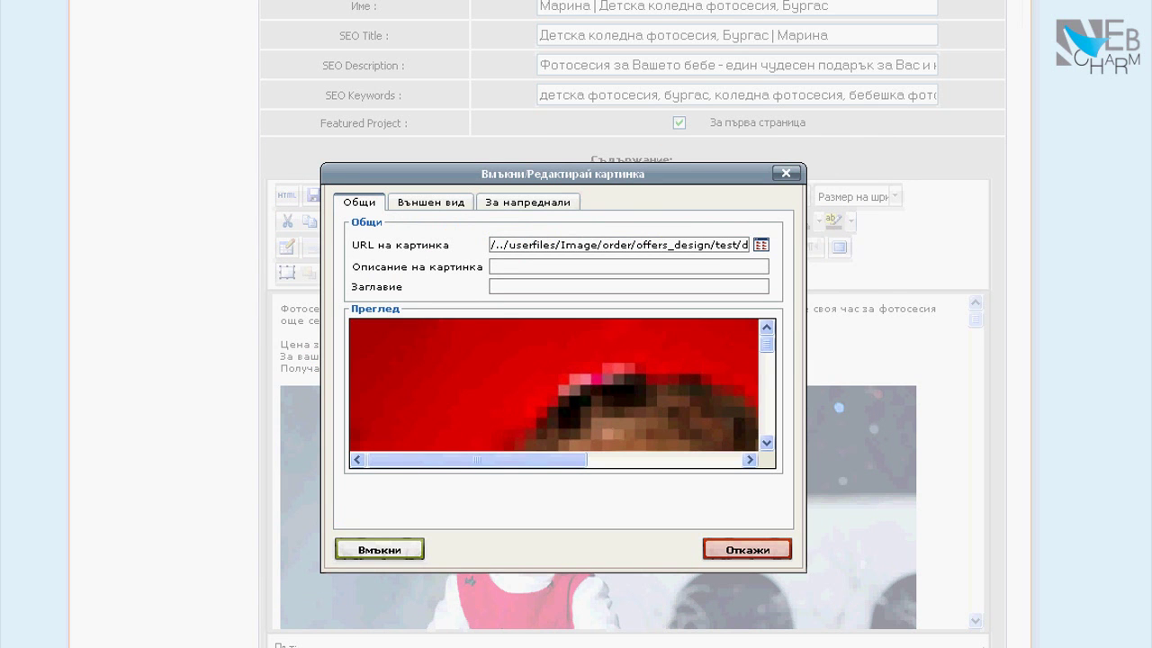
# Insert the selected photo into the content, accepting the missing image description
pyautogui.click(380, 549)
pyautogui.click(508, 394)
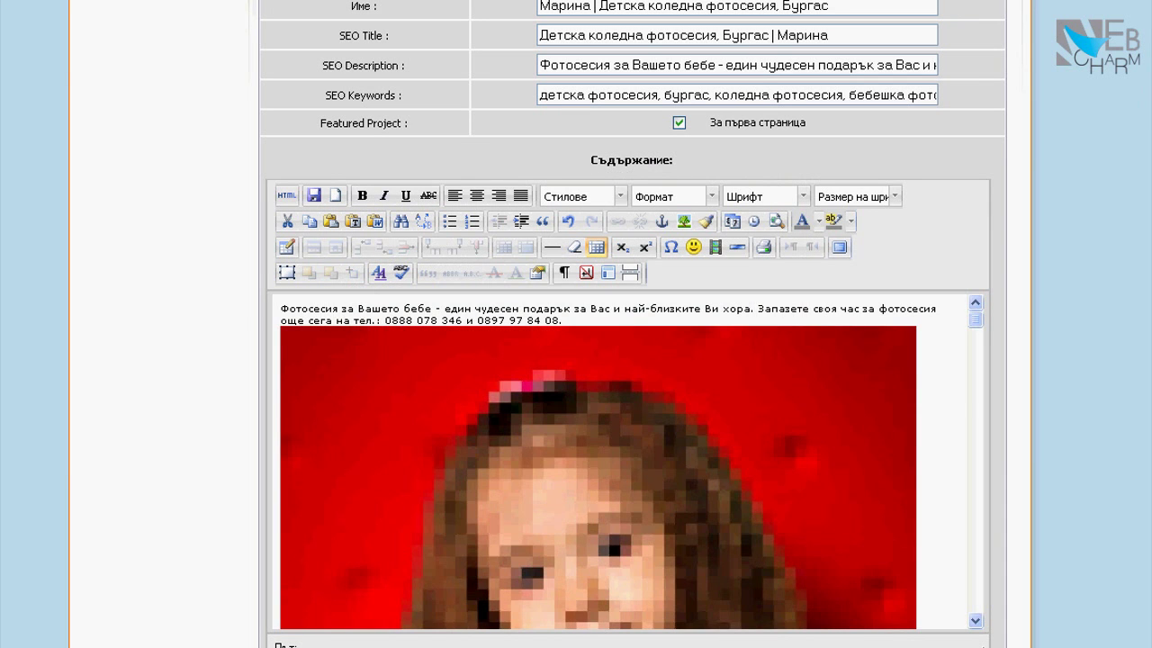
pyautogui.scroll(-4, 629, 461)
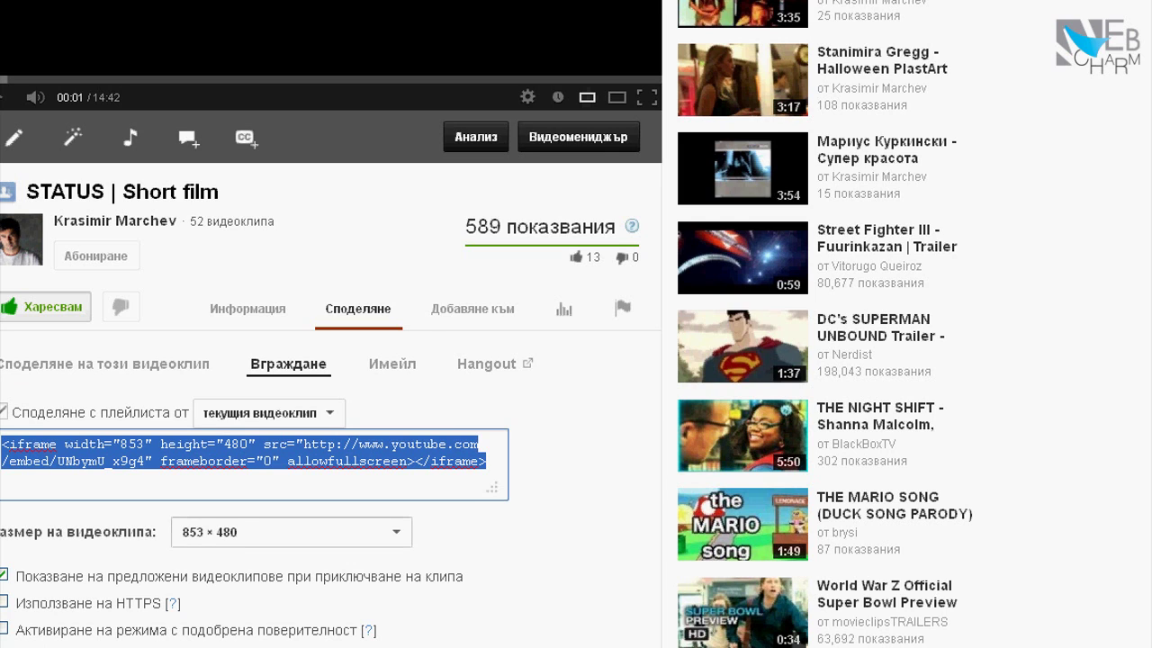
# Set the YouTube embed to a custom 640×360 size and copy its iframe code
pyautogui.click(291, 531)
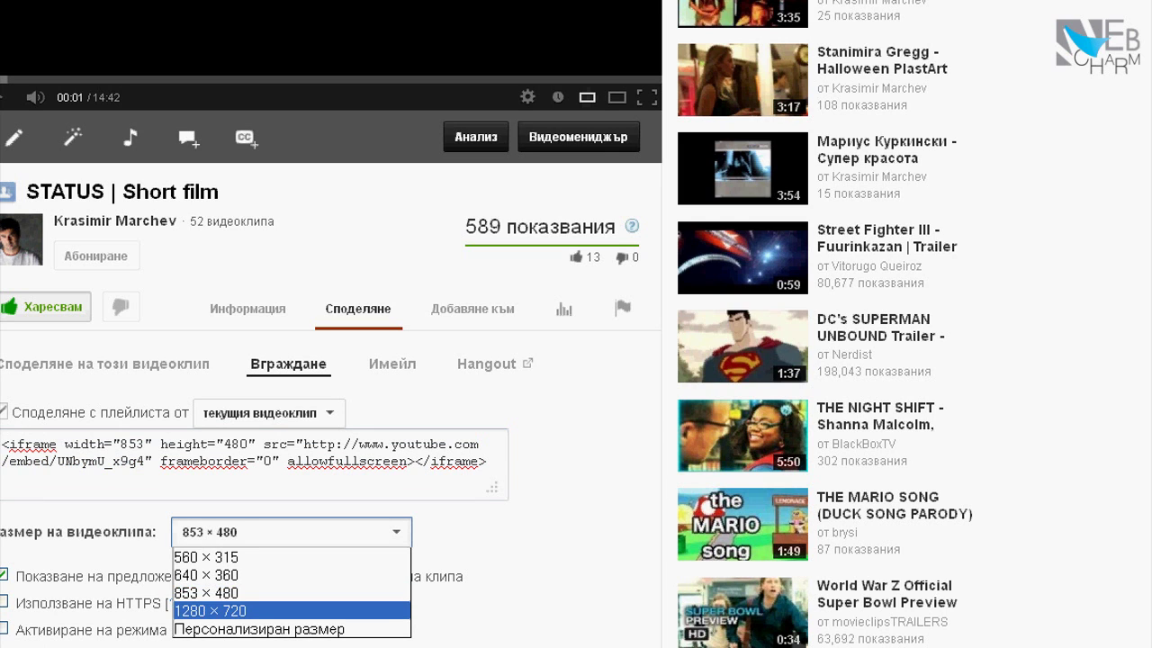
pyautogui.click(259, 629)
pyautogui.click(473, 532)
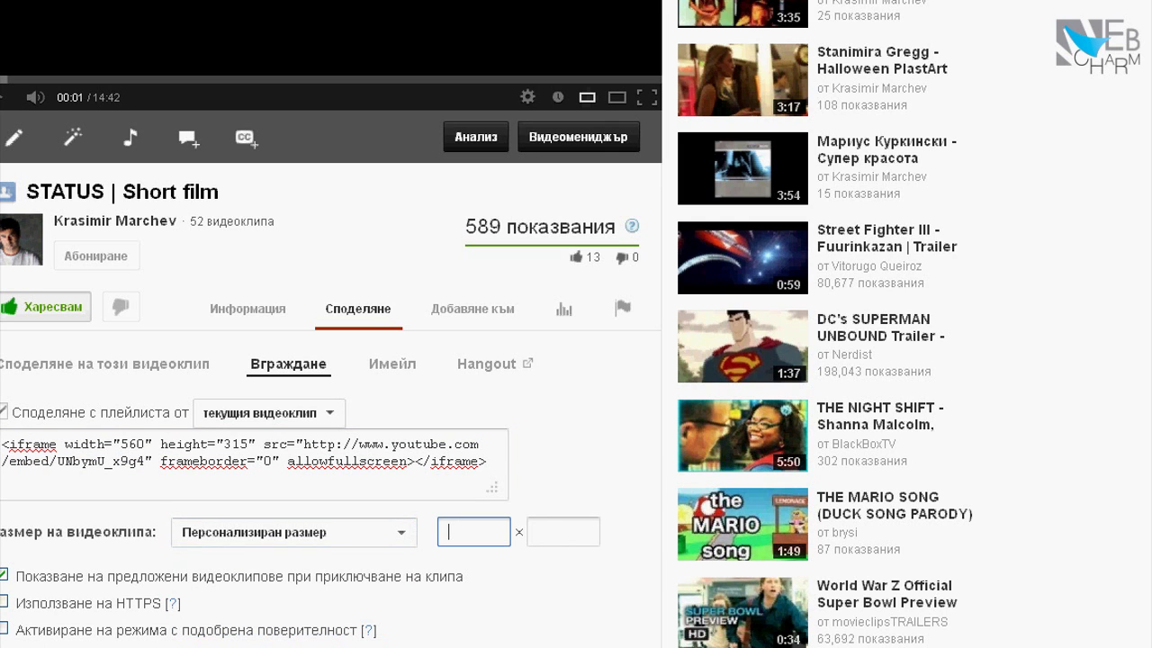
pyautogui.write('640')
pyautogui.click(254, 463)
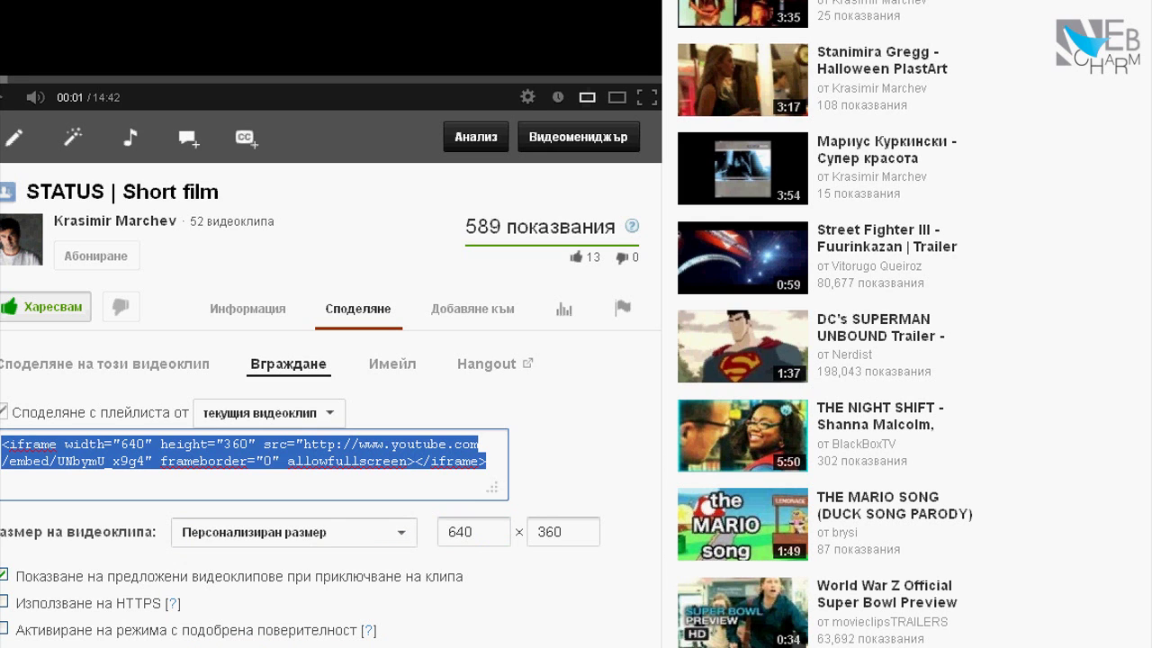
pyautogui.rightClick(421, 461)
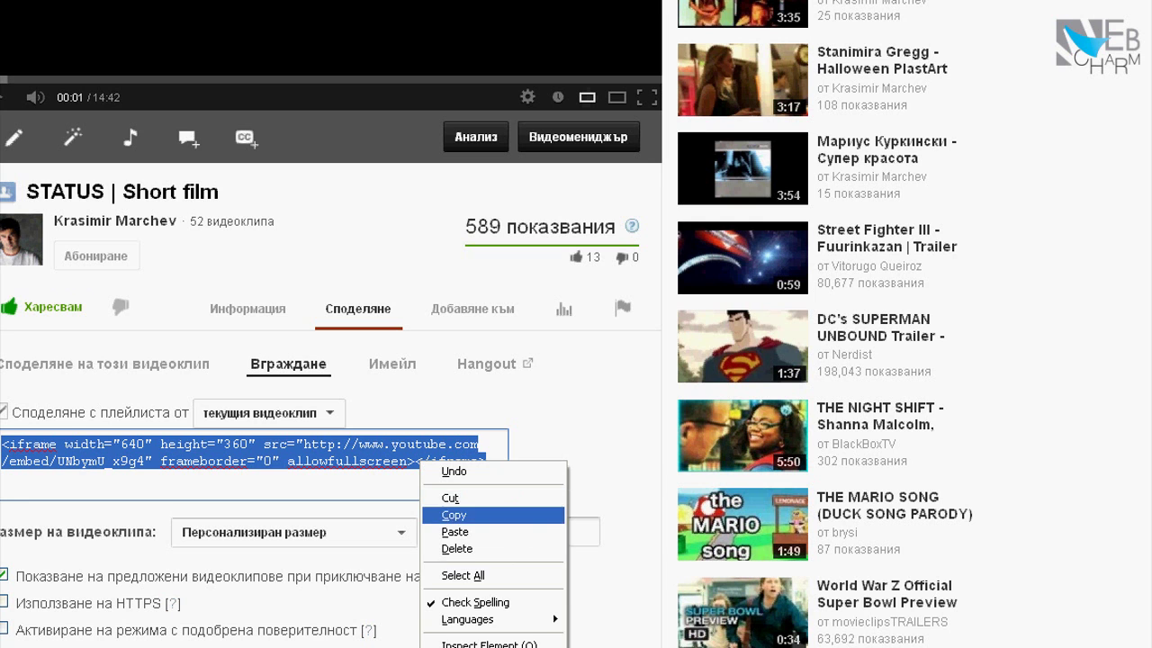
pyautogui.click(454, 515)
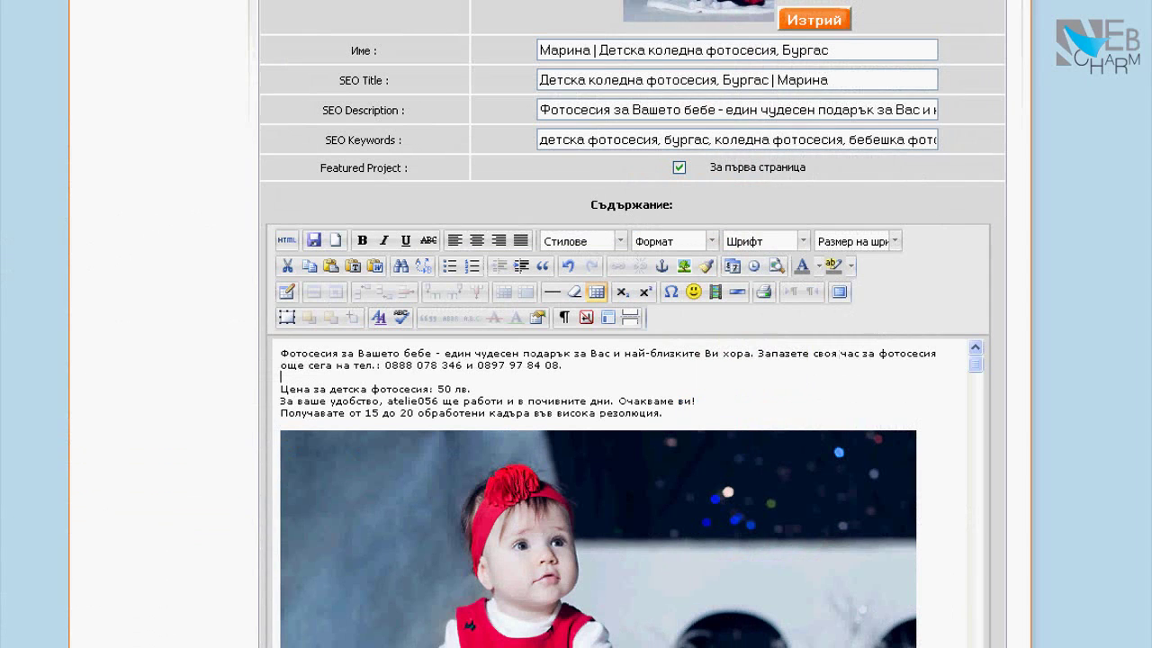
# Paste the iframe embed code on a new line in the CMS content
pyautogui.press('Return')
pyautogui.hotkey('ctrl', 'v')
pyautogui.hotkey('shift', 'Up')
pyautogui.hotkey('shift', 'Home')
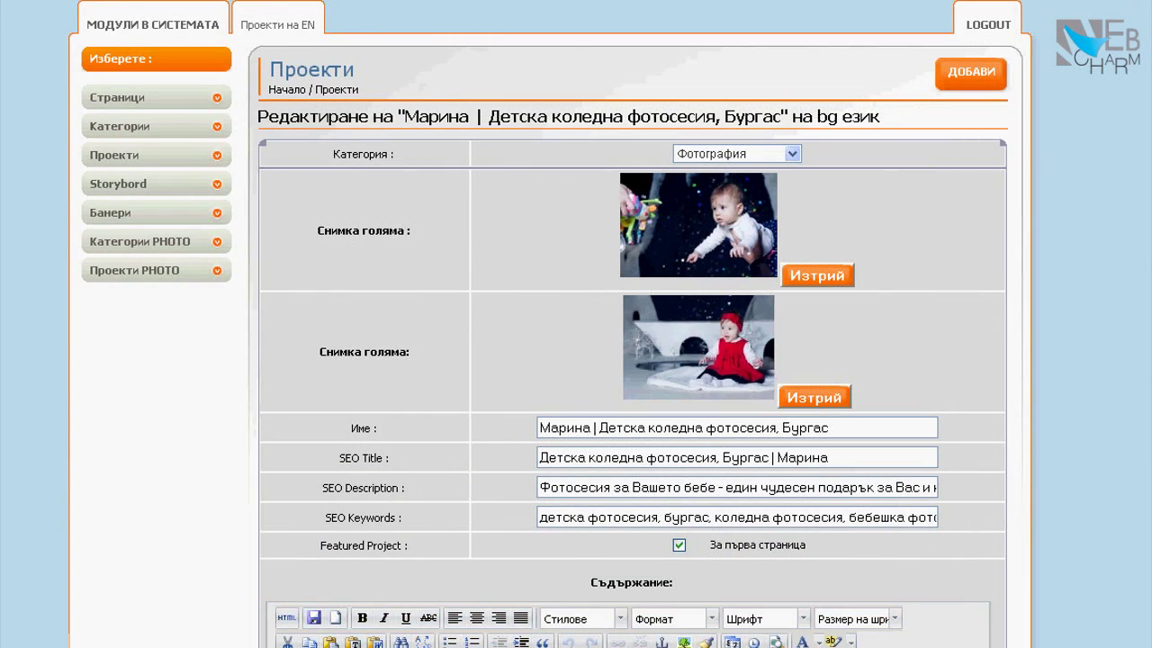
# Scroll down to the yellow video placeholder in the editor and delete it
pyautogui.scroll(-5, 630, 360)
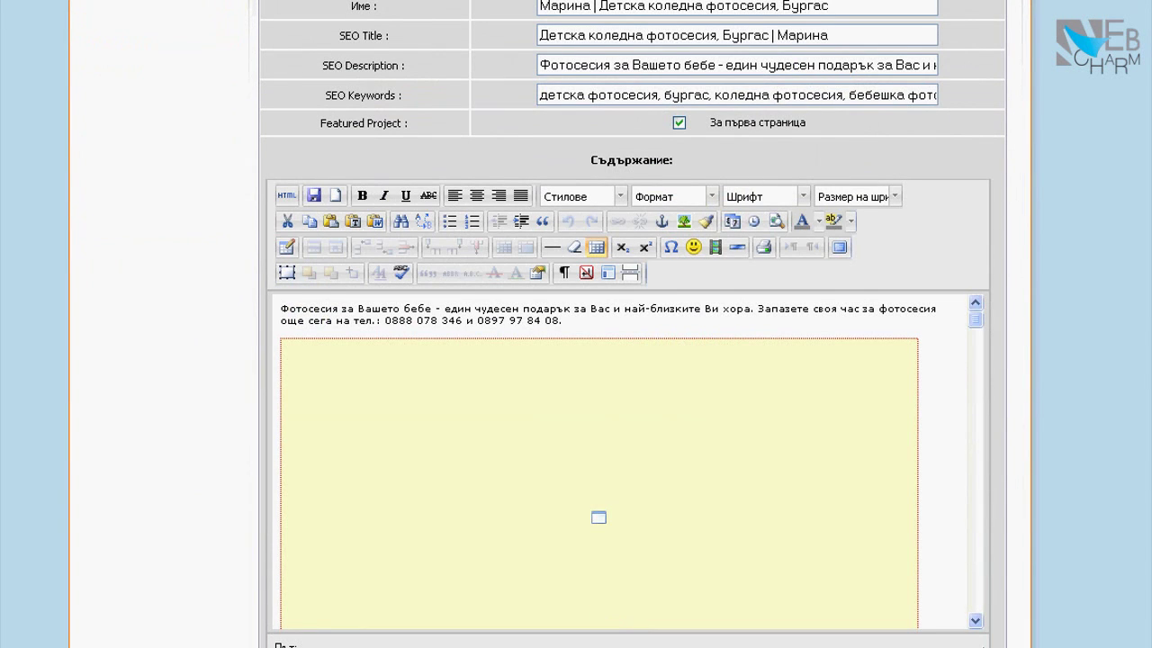
pyautogui.scroll(-2, 630, 359)
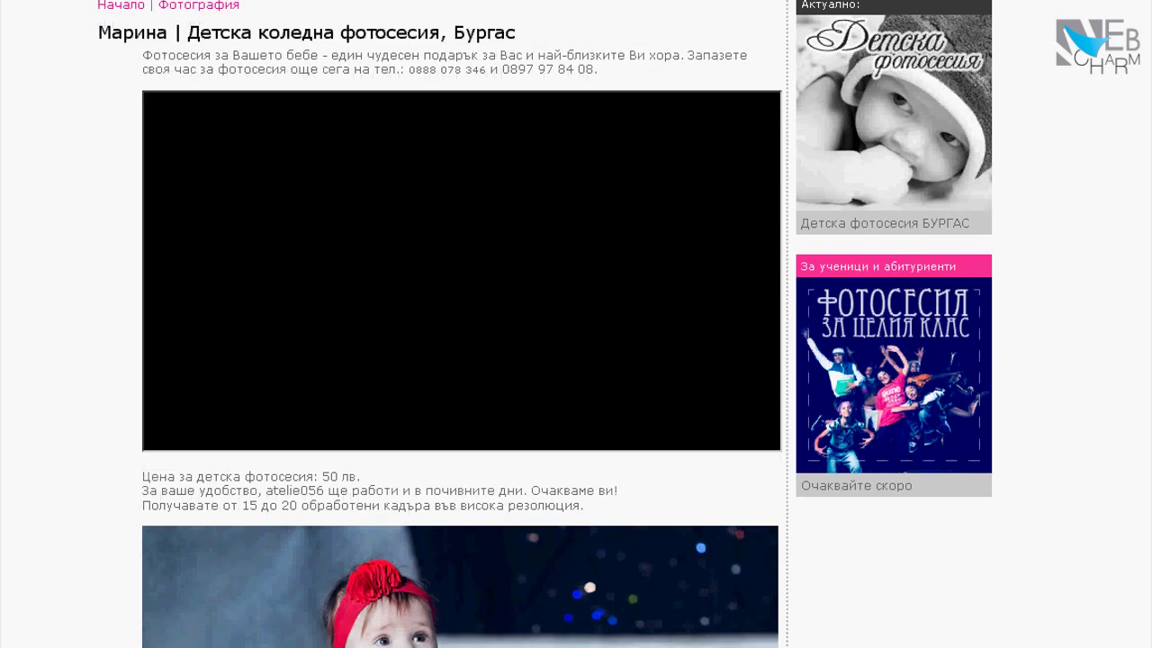
pyautogui.scroll(-1, 461, 270)
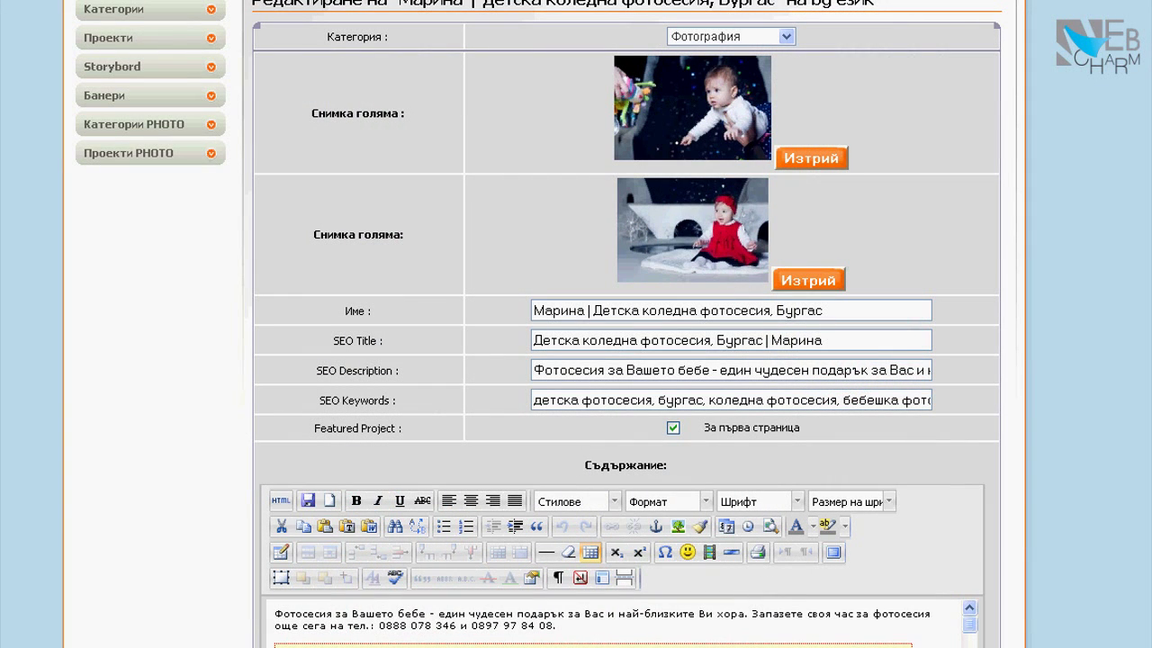
pyautogui.scroll(-5, 621, 360)
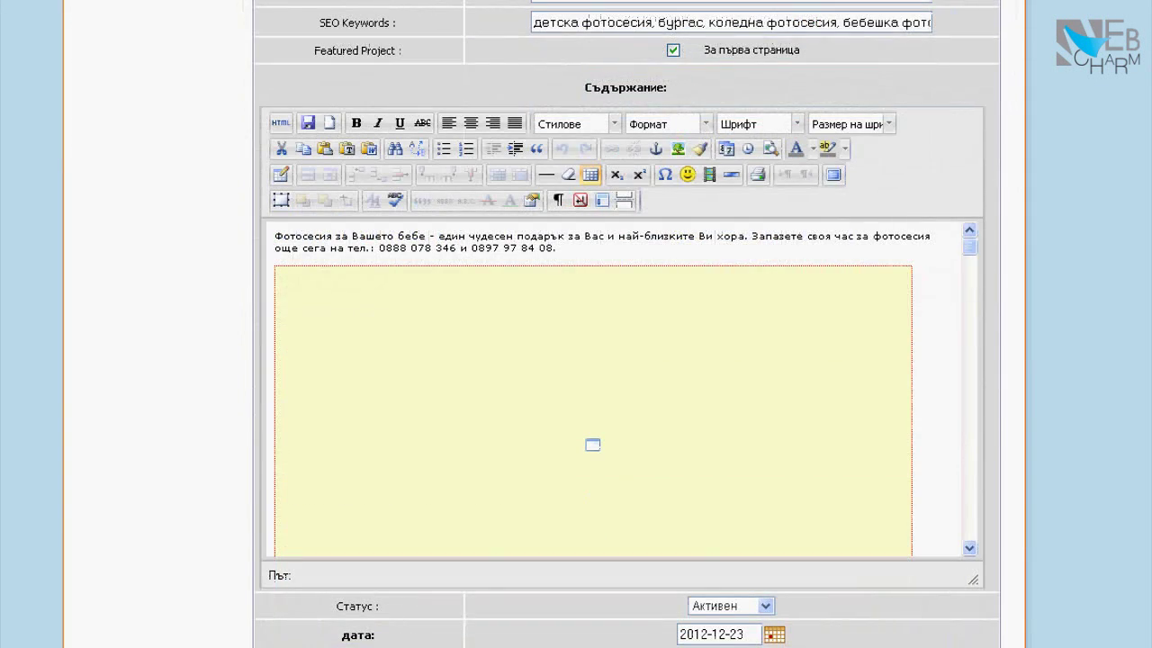
pyautogui.click(592, 445)
pyautogui.press('Delete')
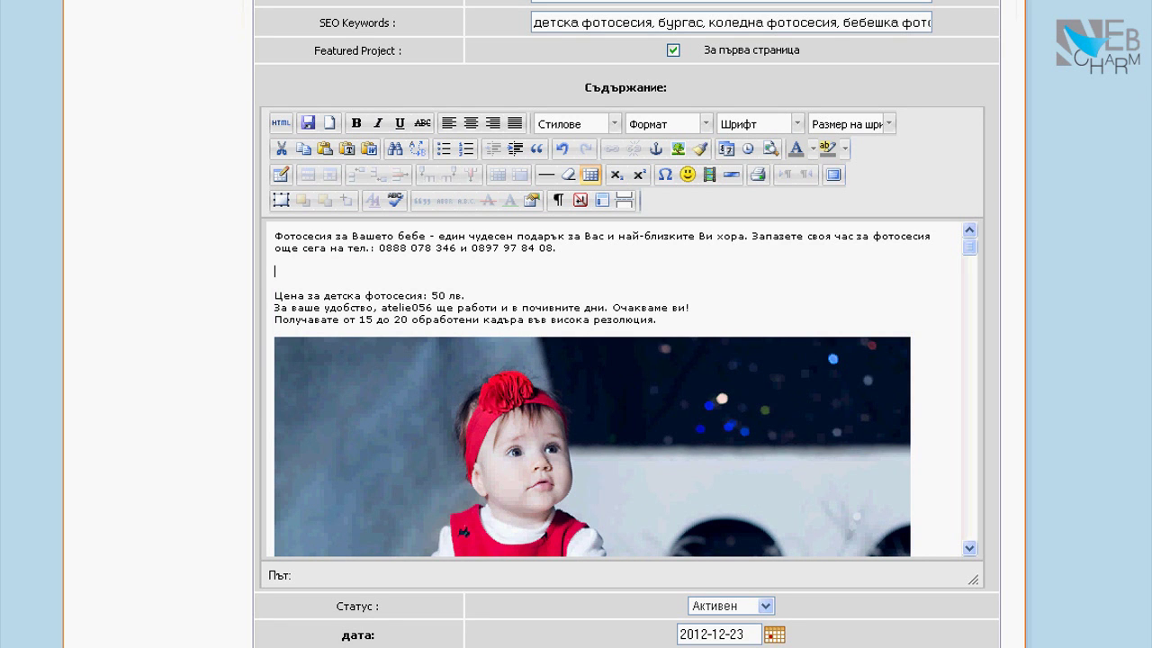
pyautogui.moveTo(689, 306); pyautogui.dragTo(612, 307)
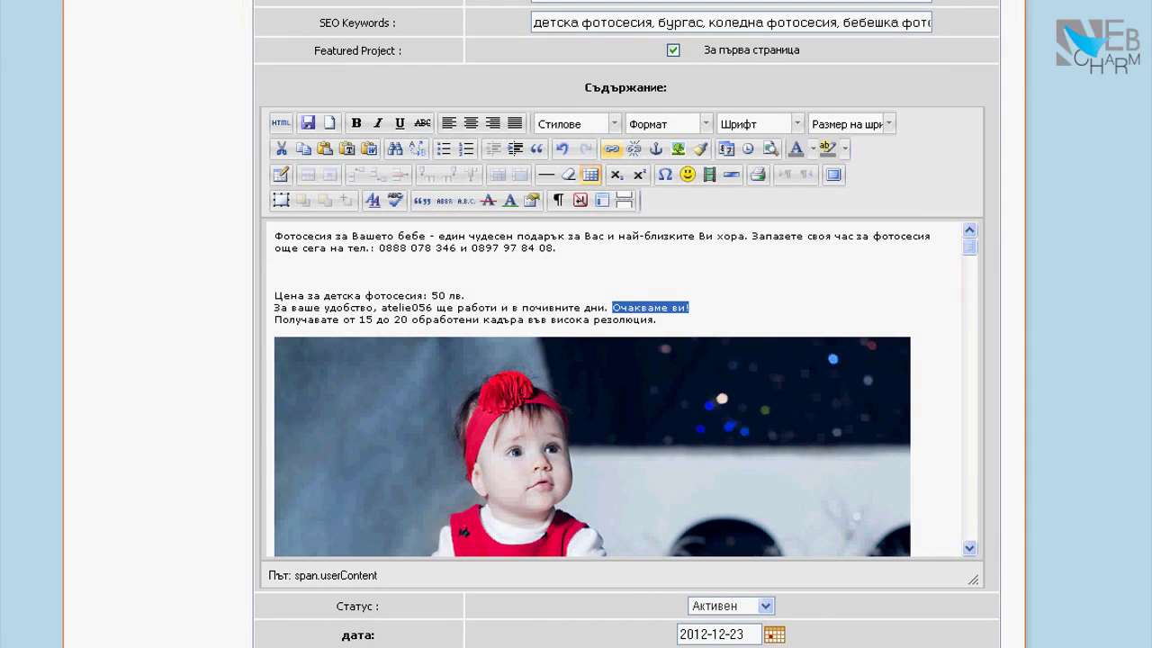
# Link 'Очакваме ви!' to the /order page in the same window and save the project
pyautogui.click(612, 149)
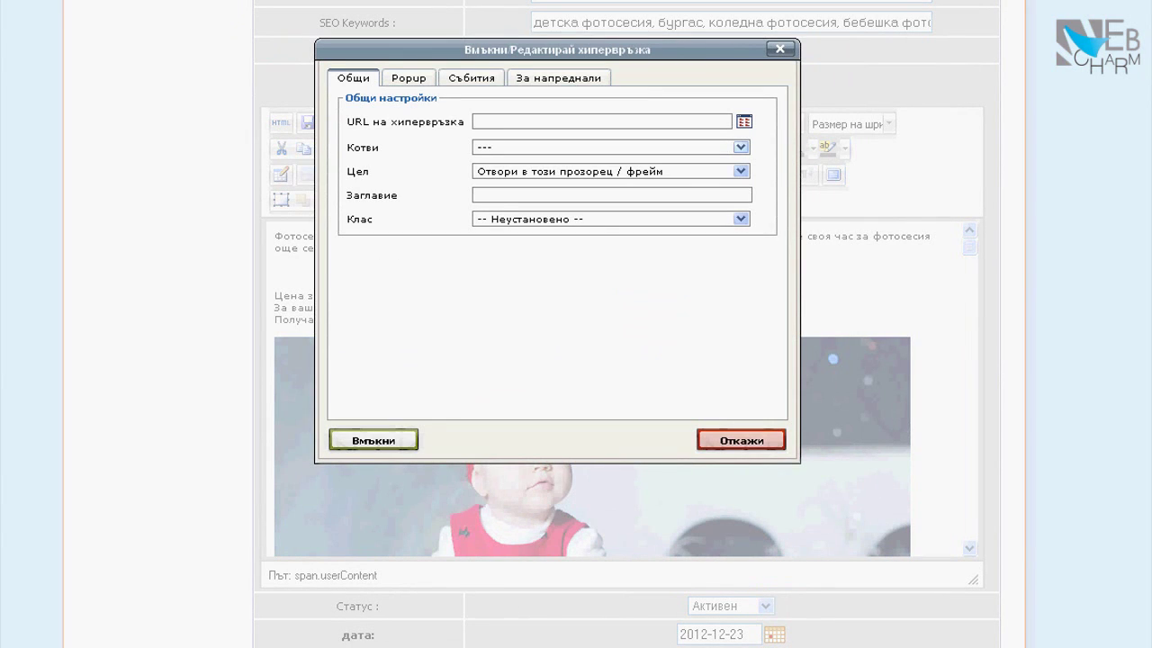
pyautogui.write('www.')
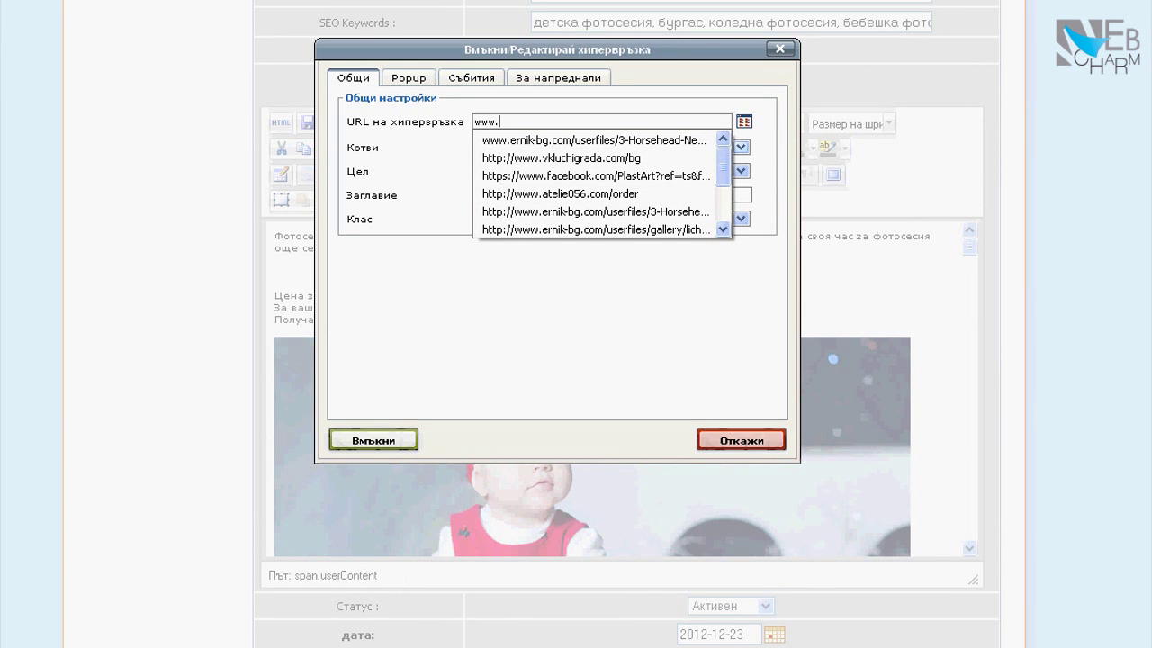
pyautogui.click(559, 194)
pyautogui.hotkey('ctrl', 'a')
pyautogui.press('BackSpace')
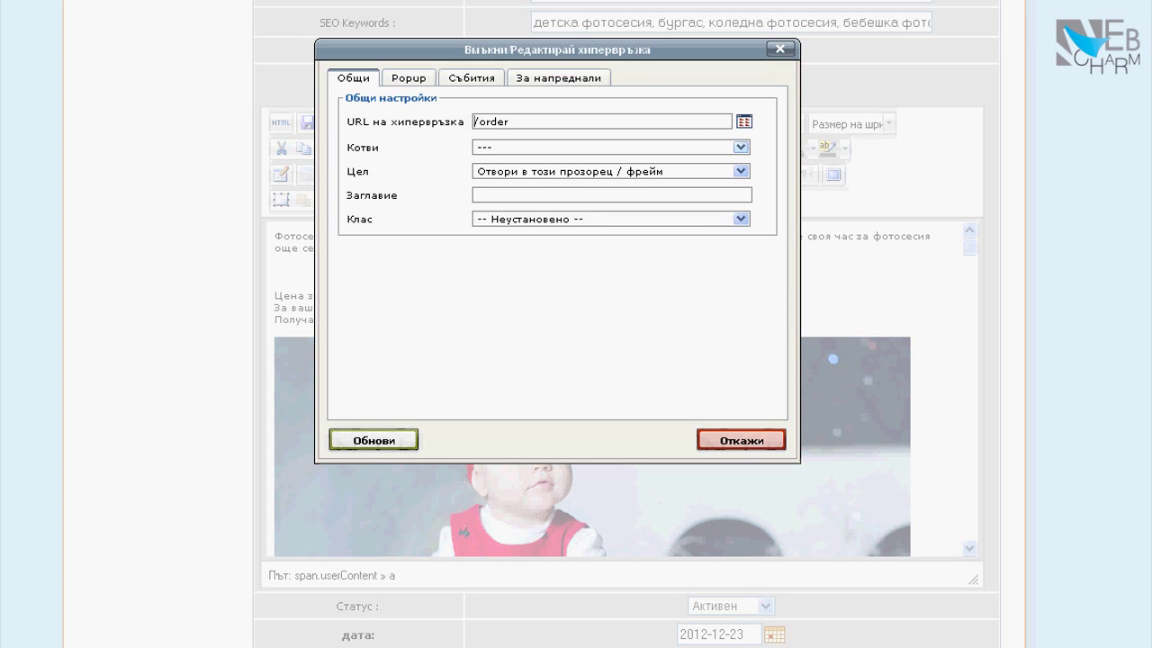
pyautogui.click(741, 170)
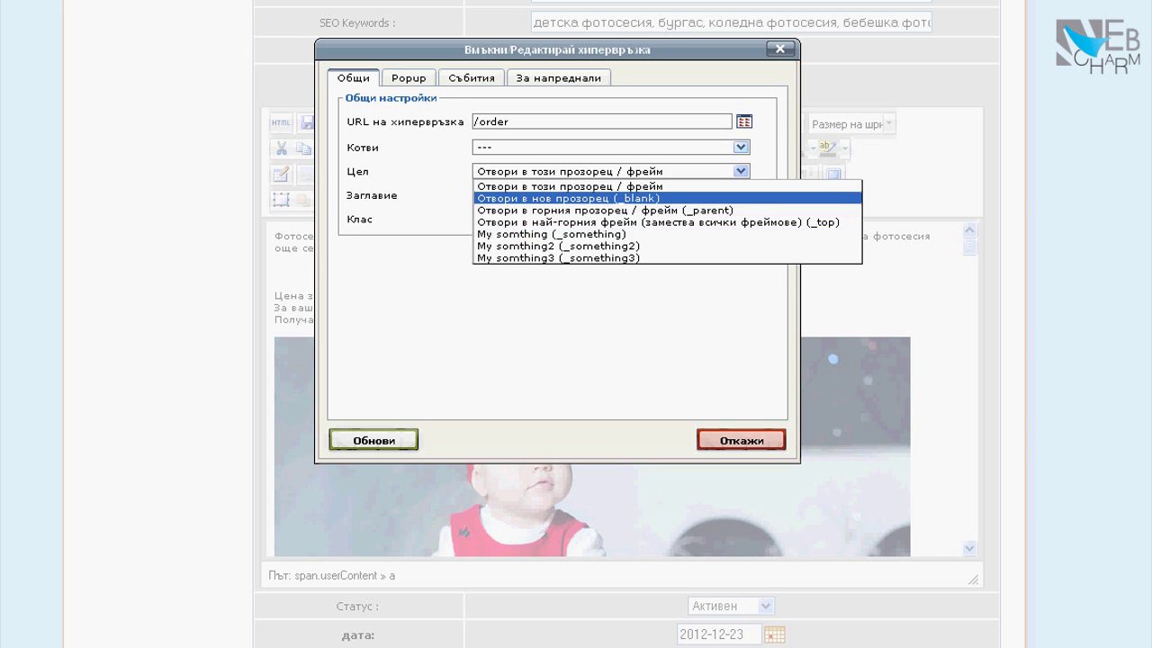
pyautogui.click(568, 198)
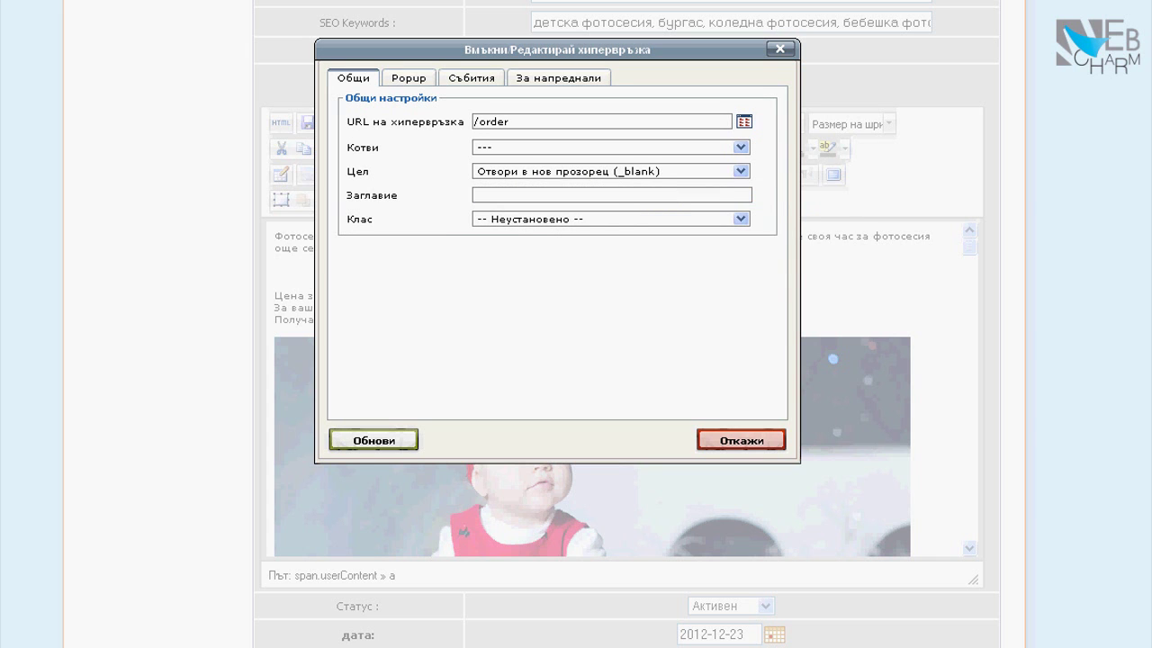
pyautogui.click(630, 171)
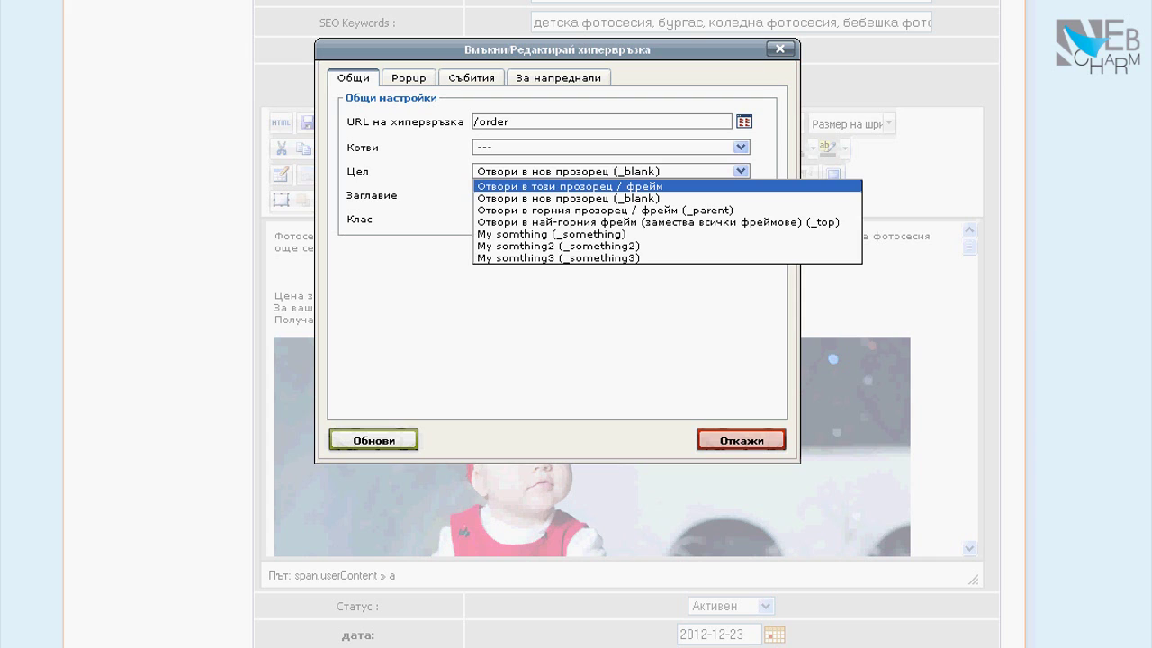
pyautogui.click(571, 186)
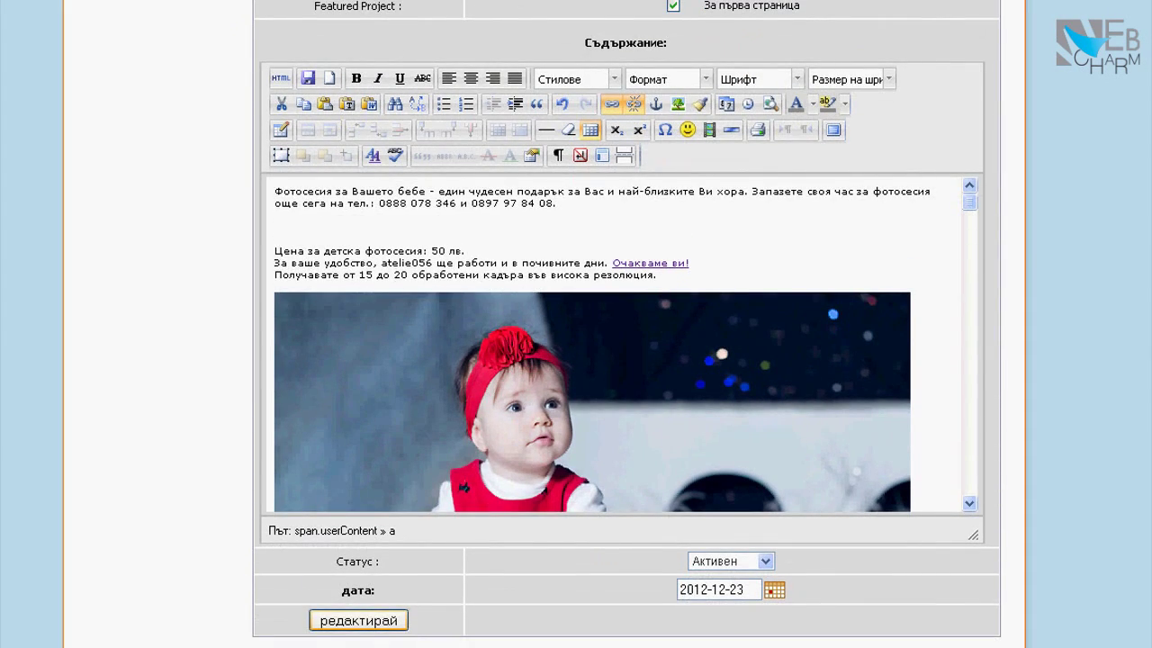
pyautogui.click(358, 620)
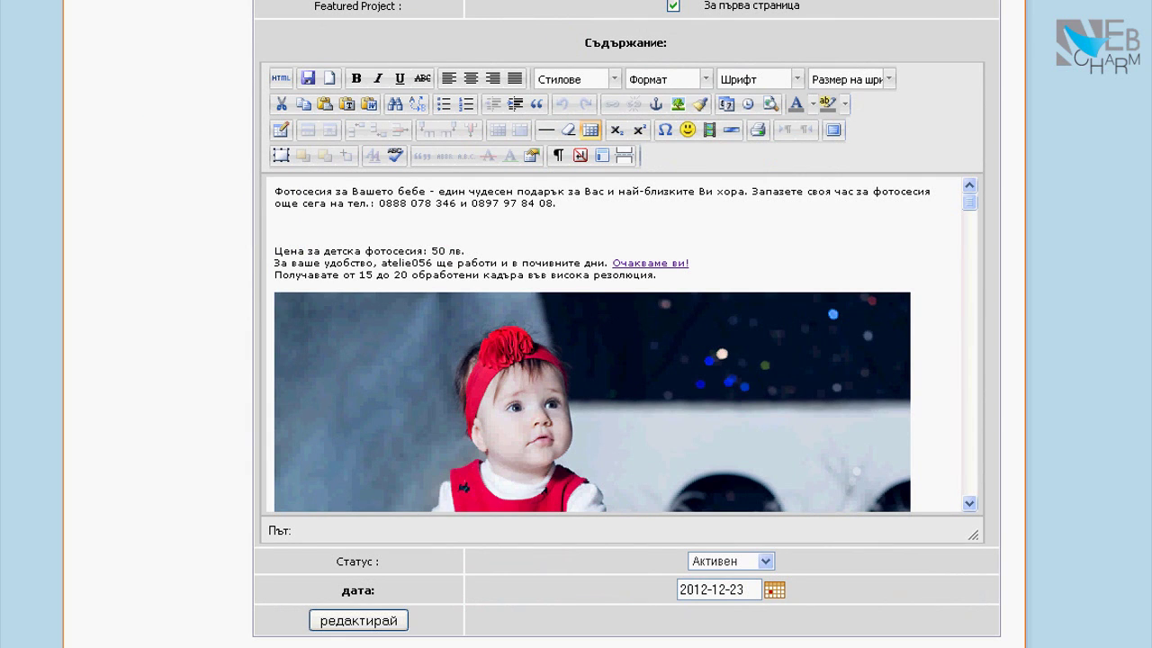
# Remove the hyperlink from 'Очакваме ви!' and open the public site's 'ЗА КОНТАКТ' page
pyautogui.click(668, 263)
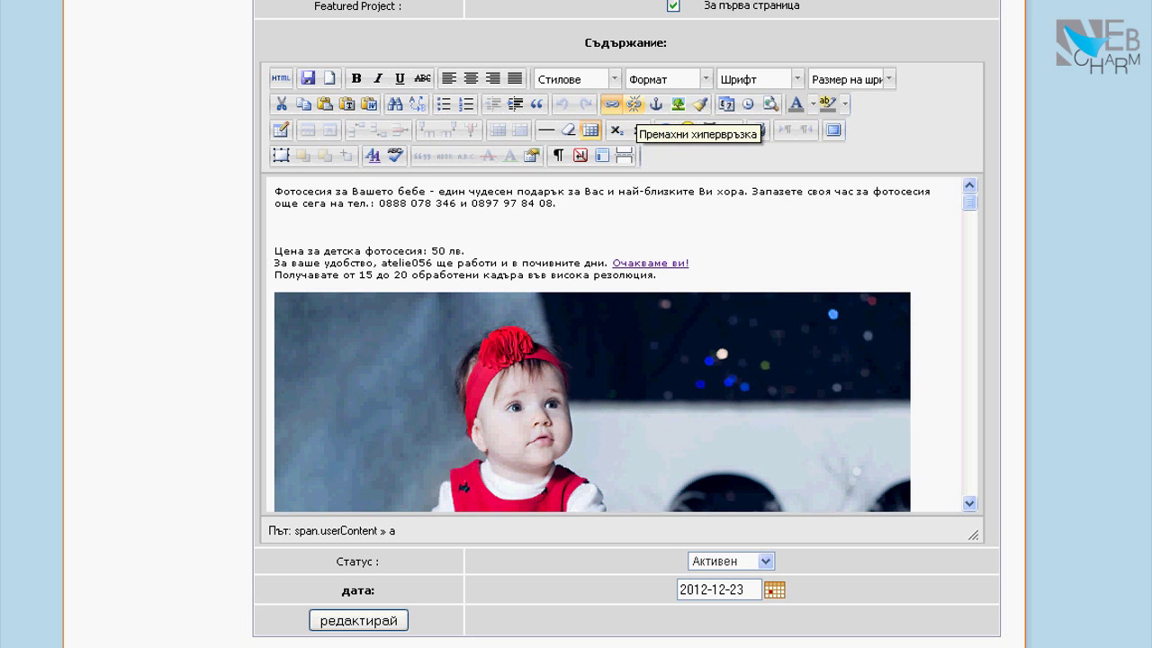
pyautogui.click(634, 103)
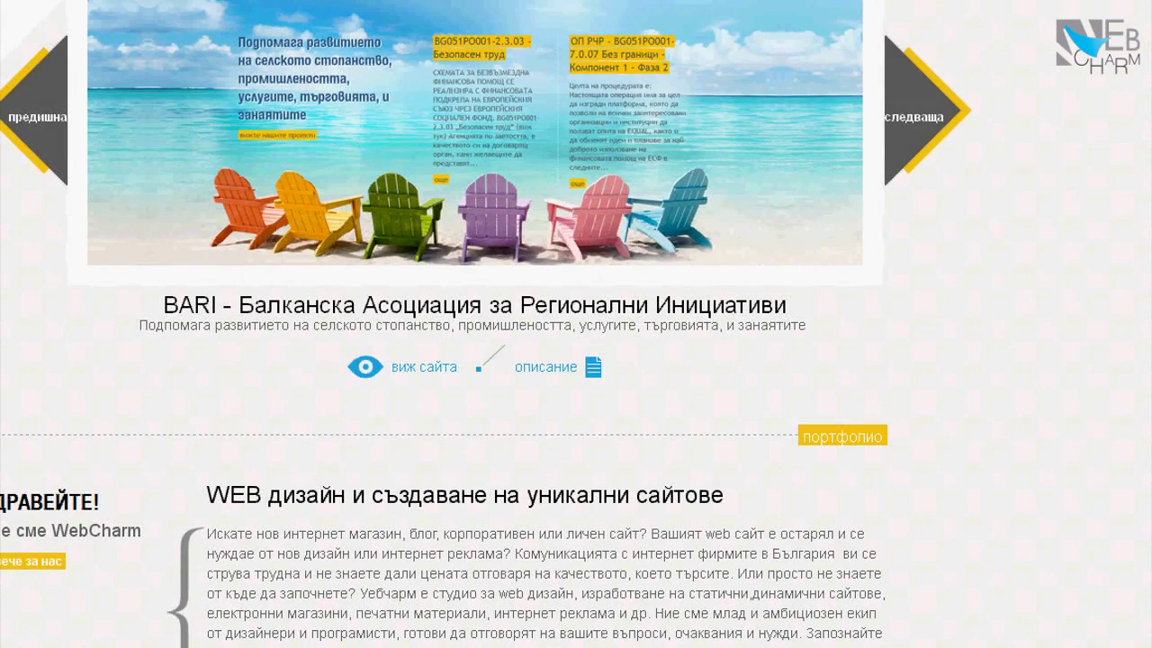
pyautogui.scroll(2, 486, 324)
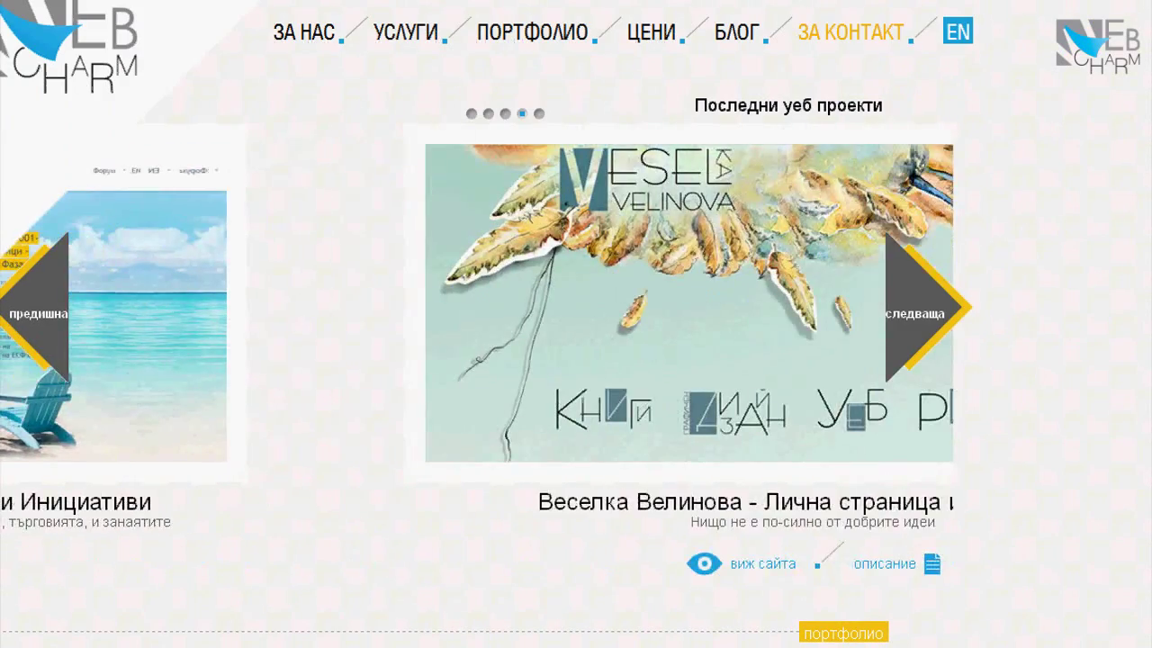
pyautogui.click(851, 32)
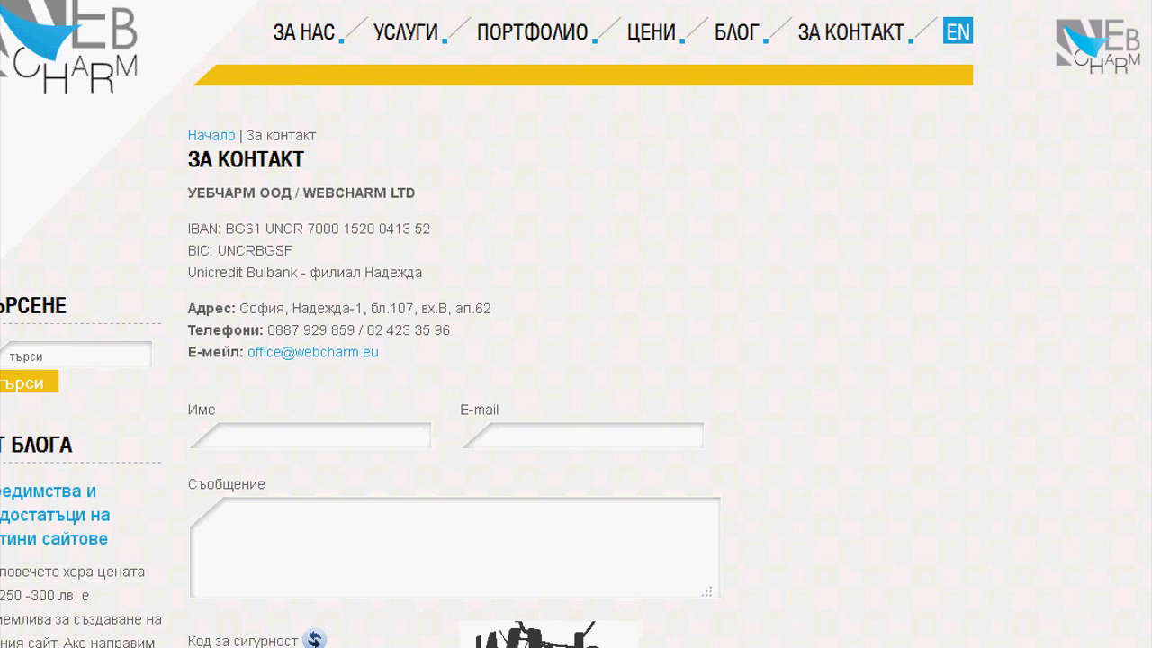